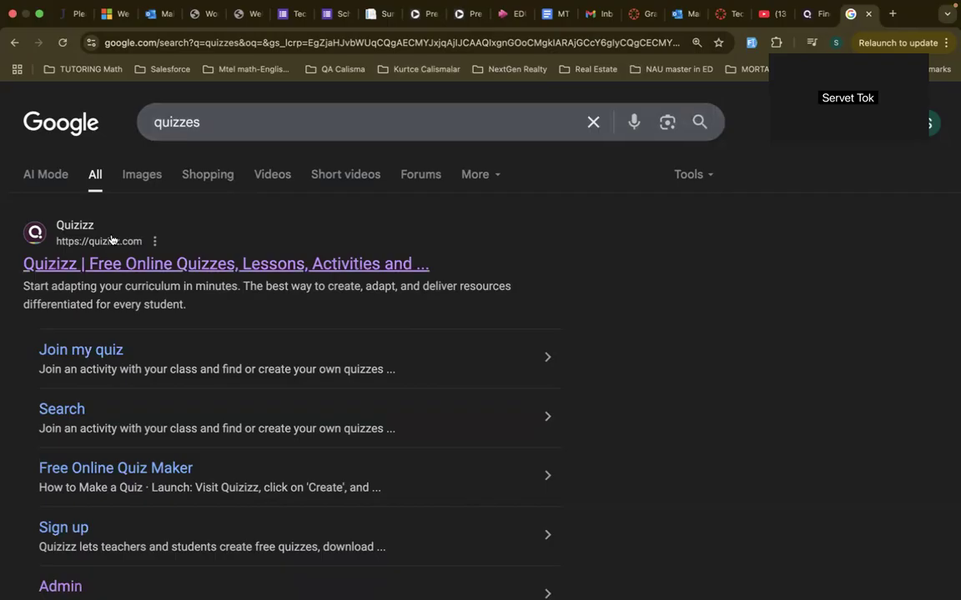
- Open the Quizizz site from the search results and start a new assessment created from scratch
click(147, 265)
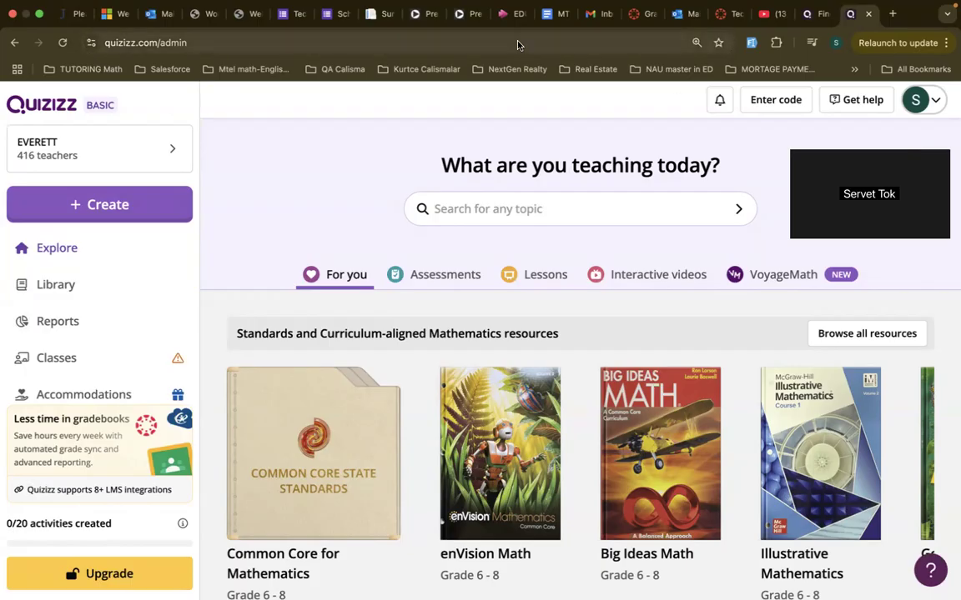
click(94, 203)
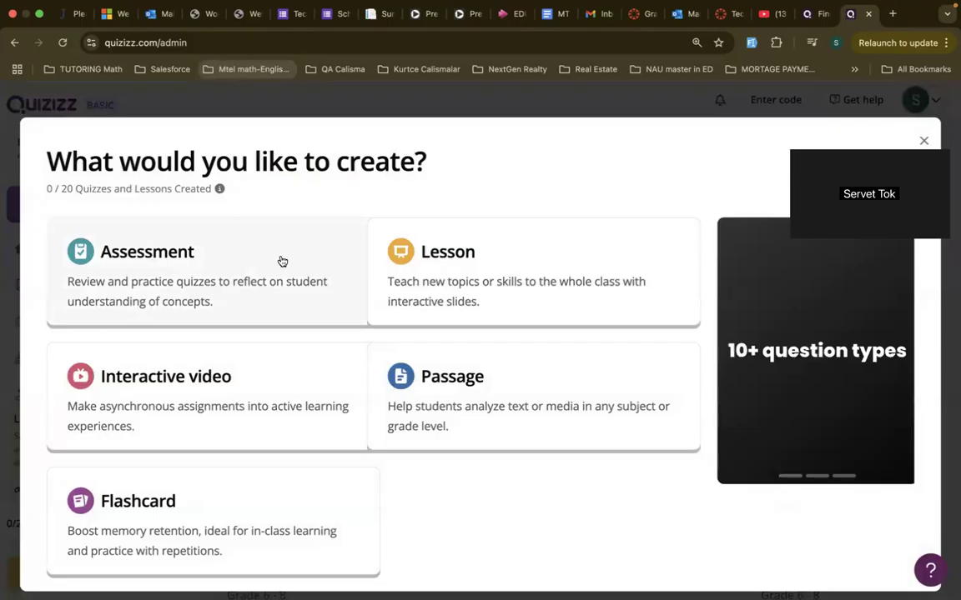
click(268, 263)
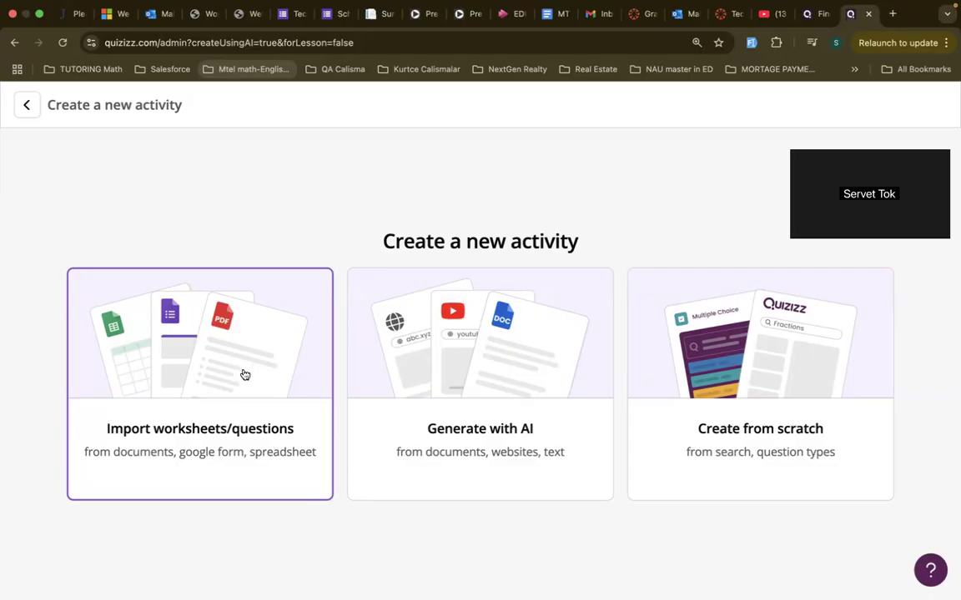
click(711, 372)
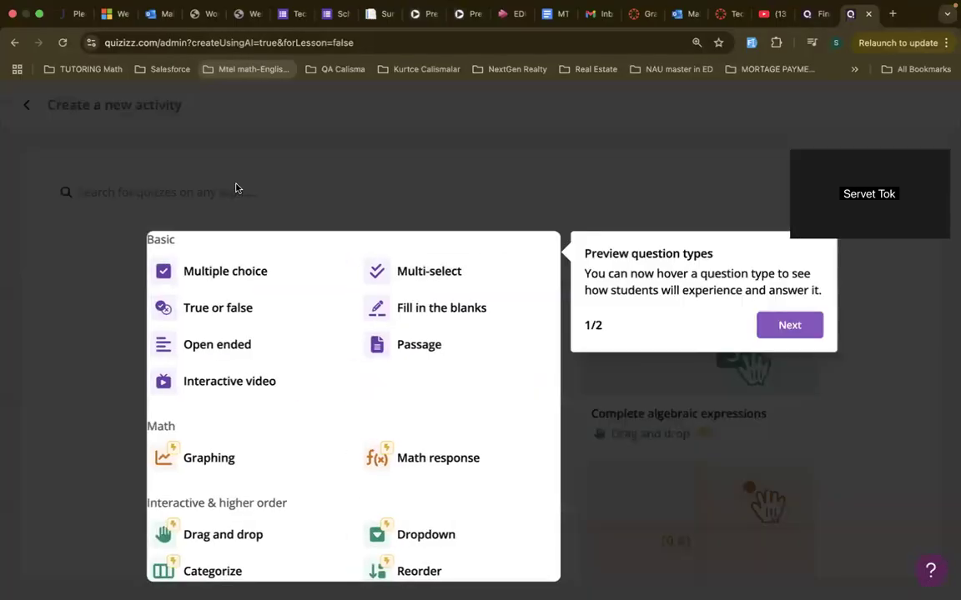
- Search the quiz library for "equation"
click(235, 188)
text(e)
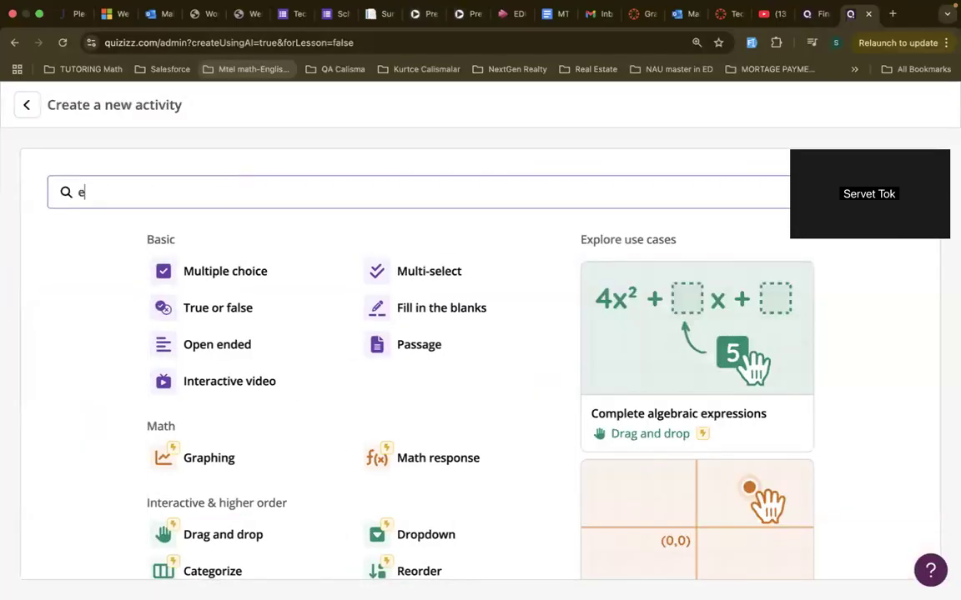
text(quation)
key(Return)
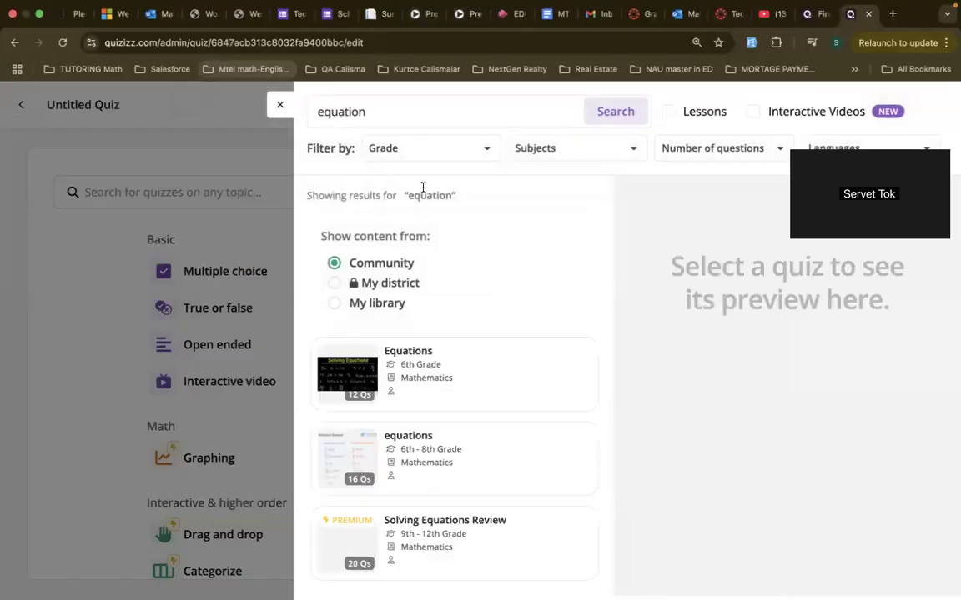
- Preview the 6th-grade "Equations" quiz and add its question on solving 23 = x + 7
click(439, 371)
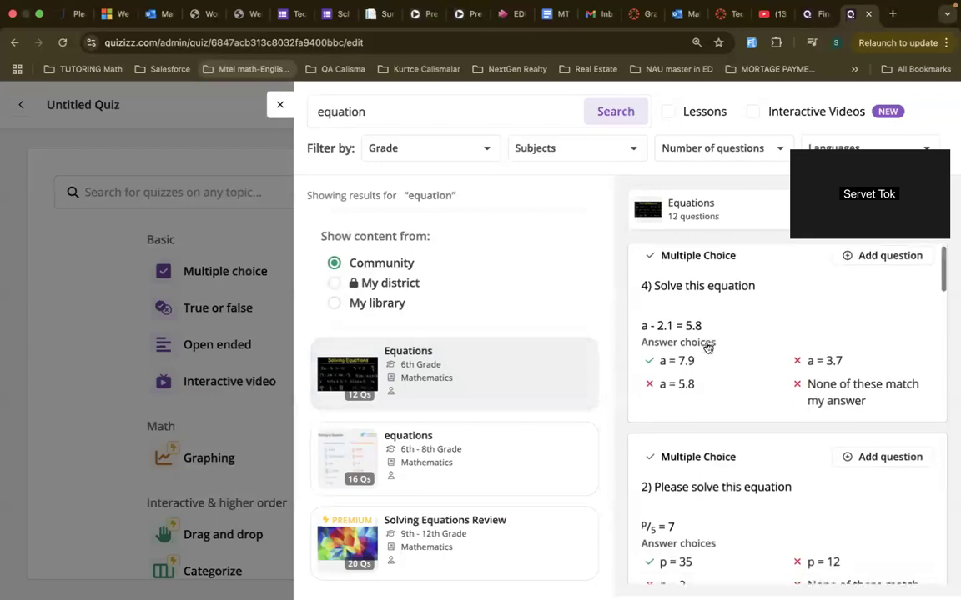
scroll(707, 348, down, 5)
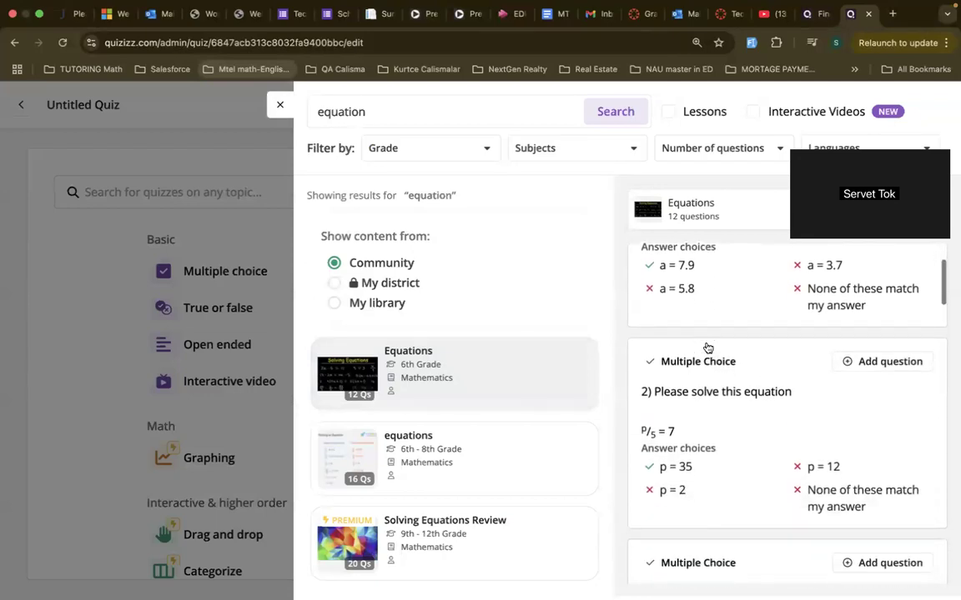
scroll(707, 348, down, 4)
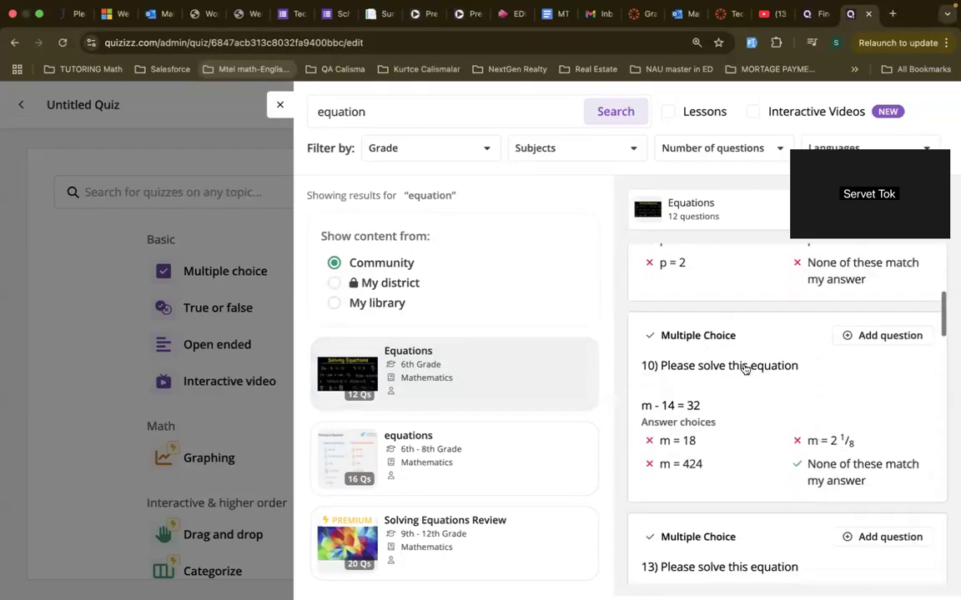
scroll(714, 406, down, 2)
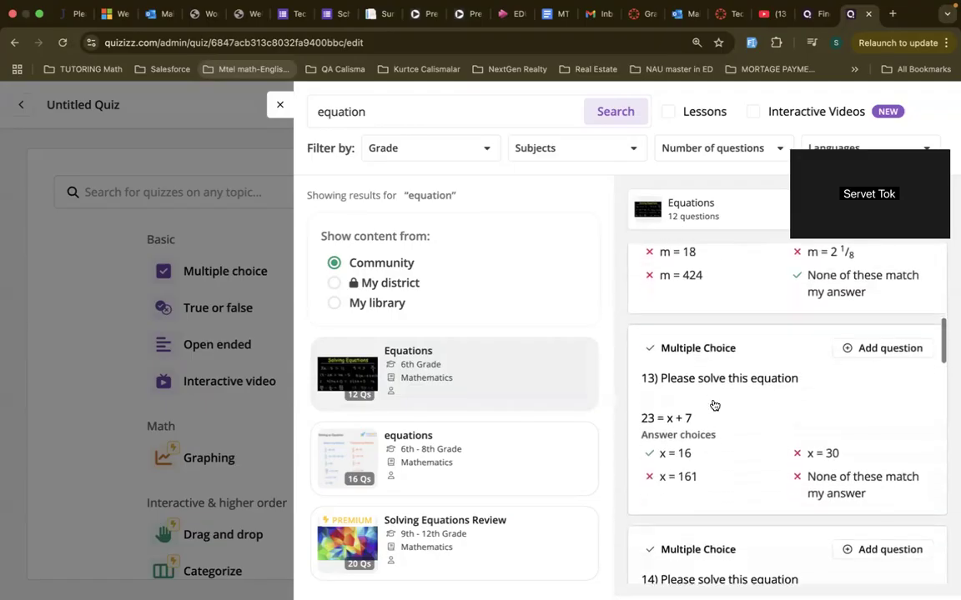
click(844, 350)
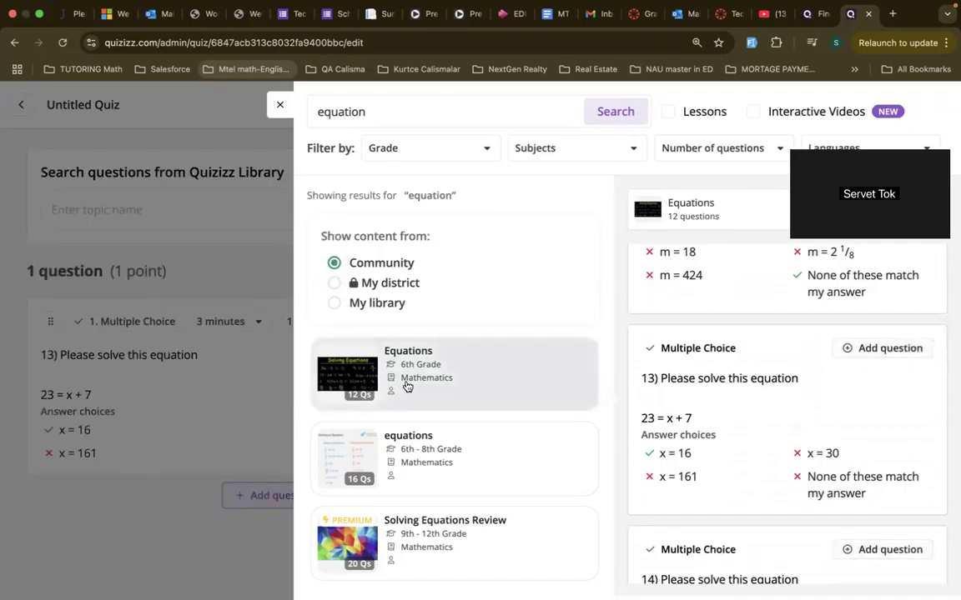
- Add the question on solving t - 7 = 2 from the same "Equations" quiz
scroll(775, 403, down, 5)
scroll(774, 402, down, 3)
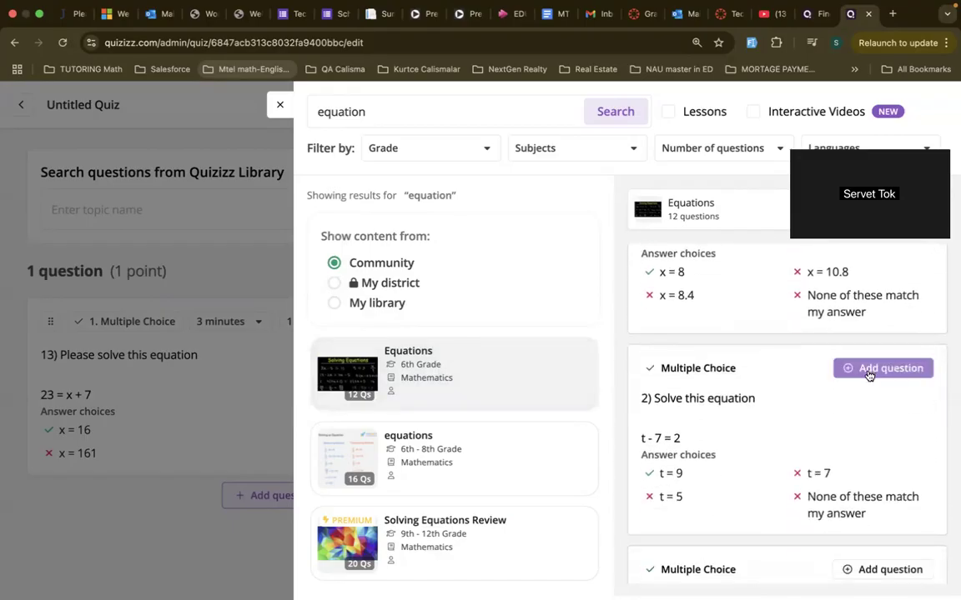
click(867, 369)
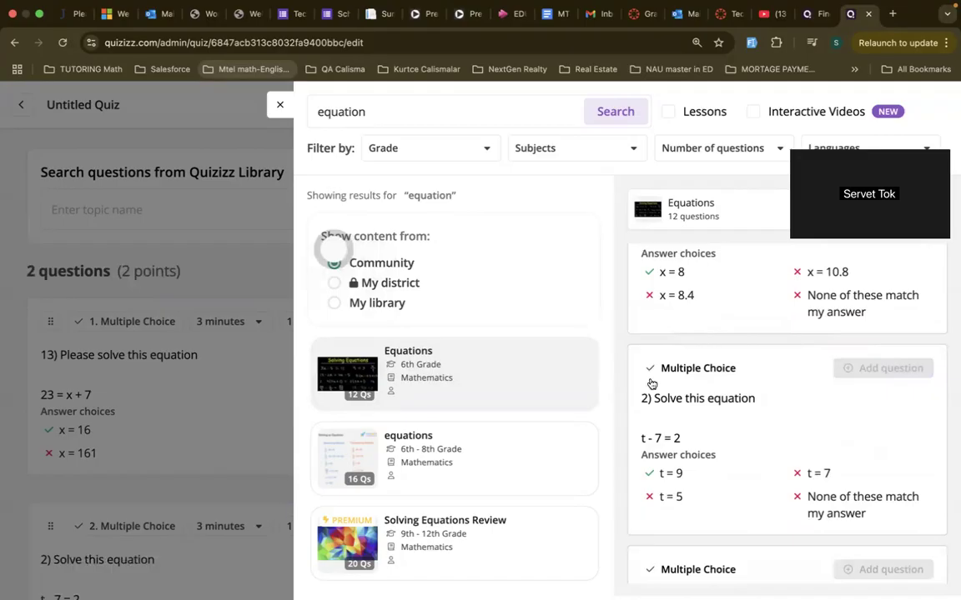
- Preview the 6th - 8th Grade "equations" quiz and add the question "Which equation has x = 5 as the solution?"
scroll(547, 465, down, 2)
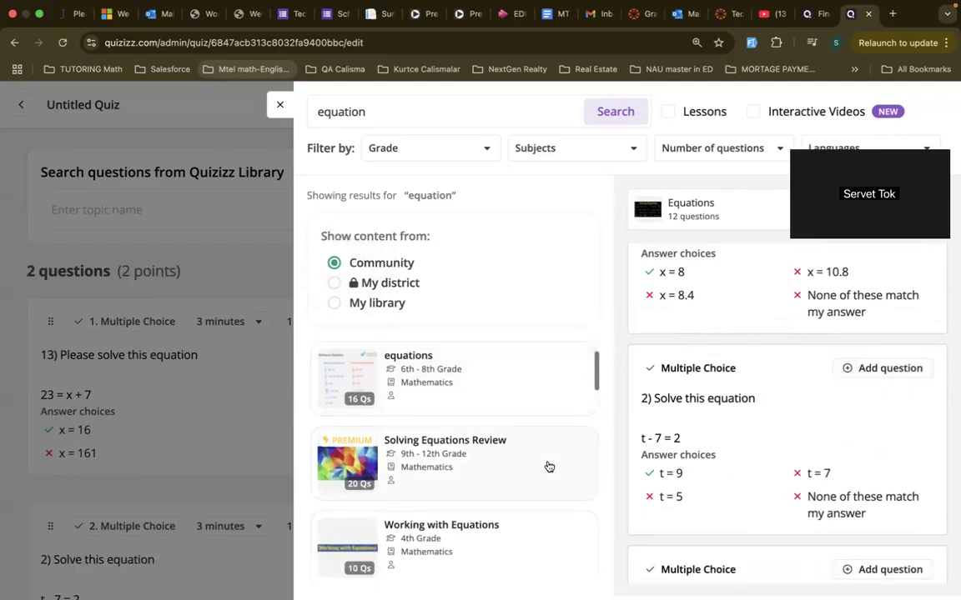
click(494, 410)
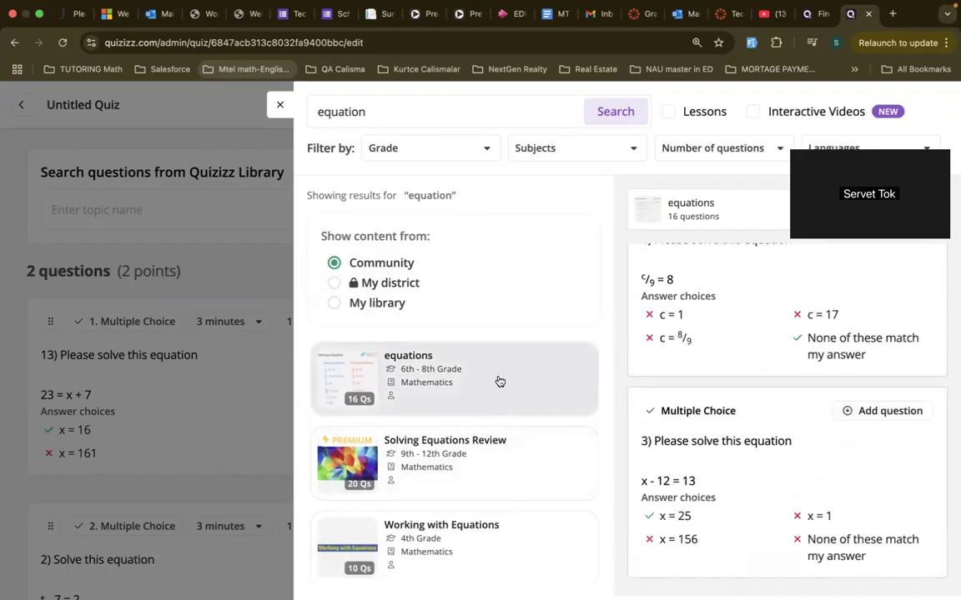
scroll(692, 365, down, 2)
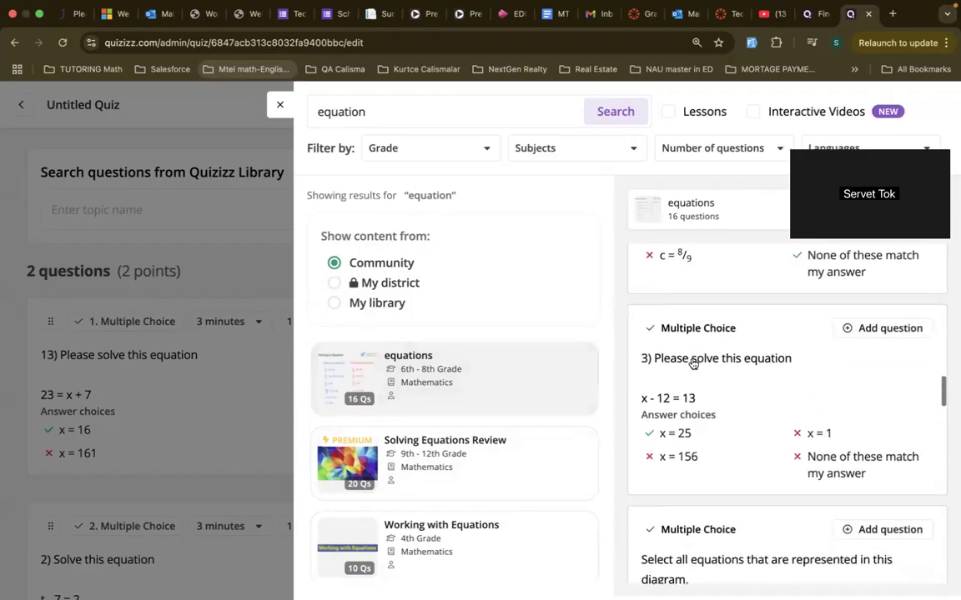
scroll(692, 365, down, 5)
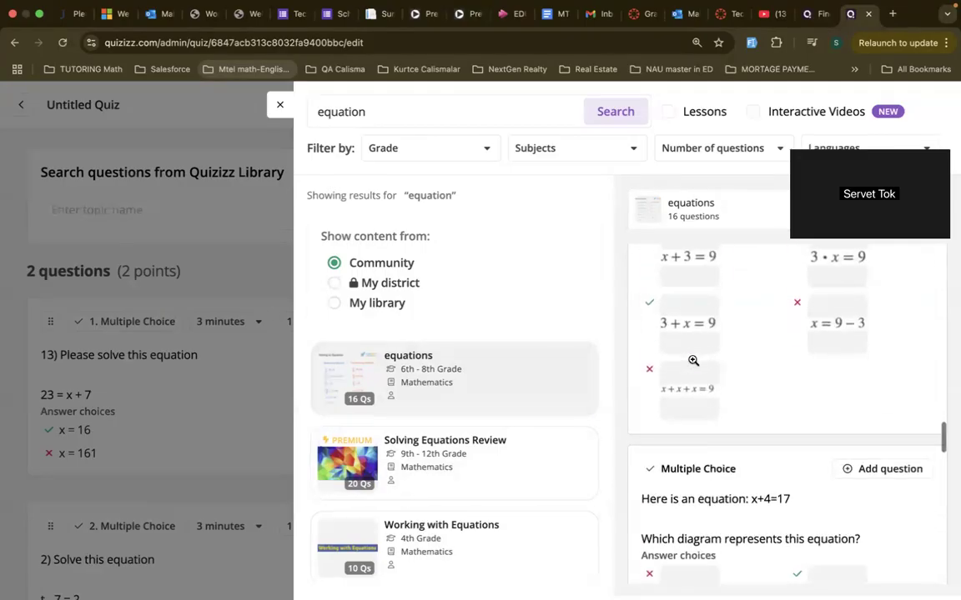
scroll(693, 360, down, 5)
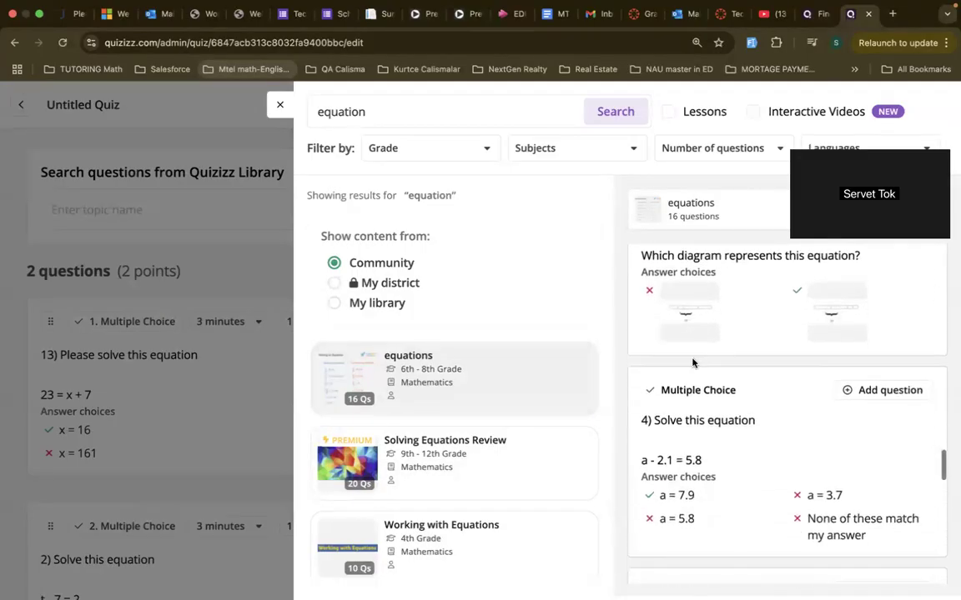
scroll(692, 362, down, 5)
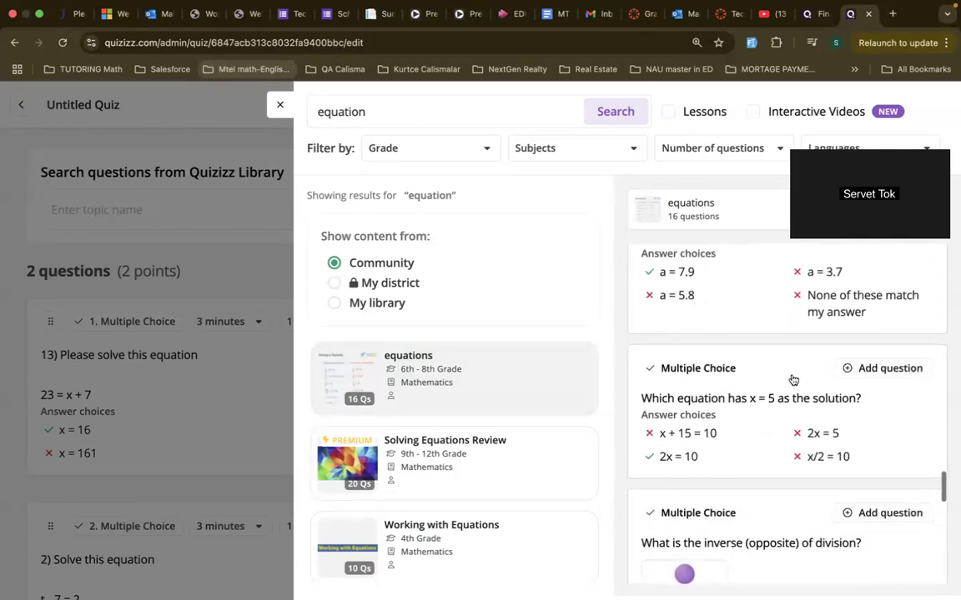
click(851, 371)
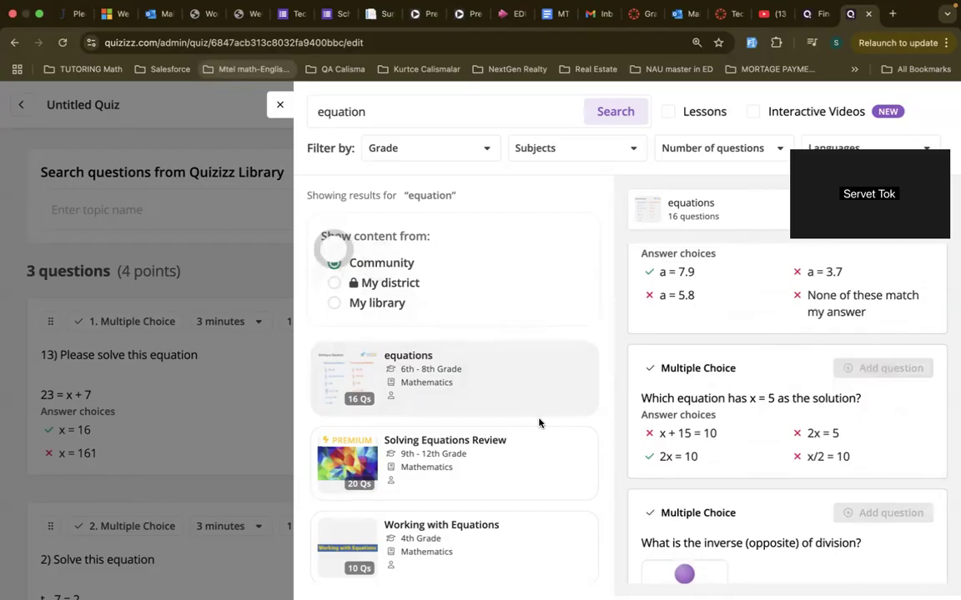
- Add the questions 500 × r=25,000 and 400 + x = 6,800 from the "Writing and solving Equations" quiz
scroll(511, 424, down, 3)
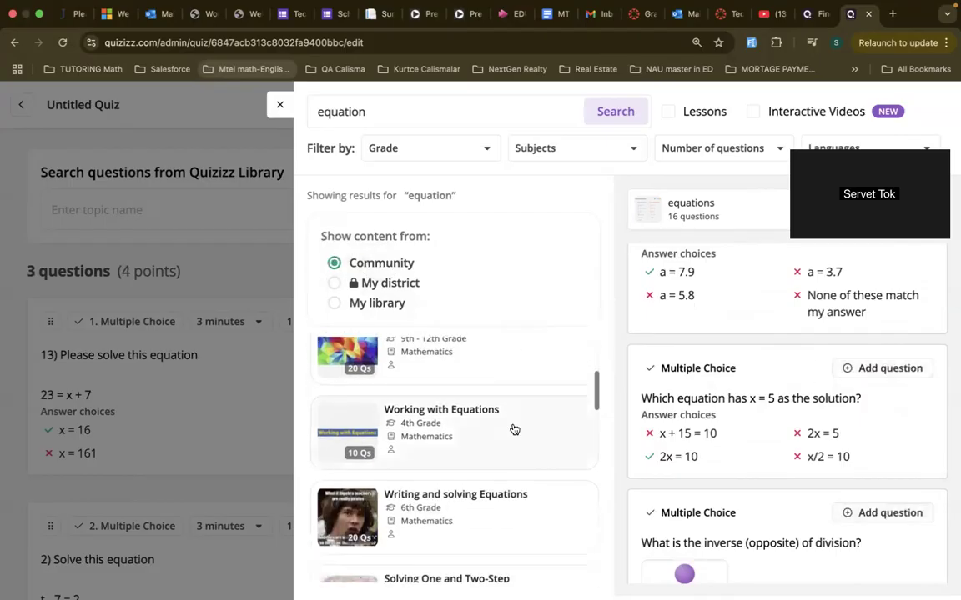
scroll(514, 440, up, 1)
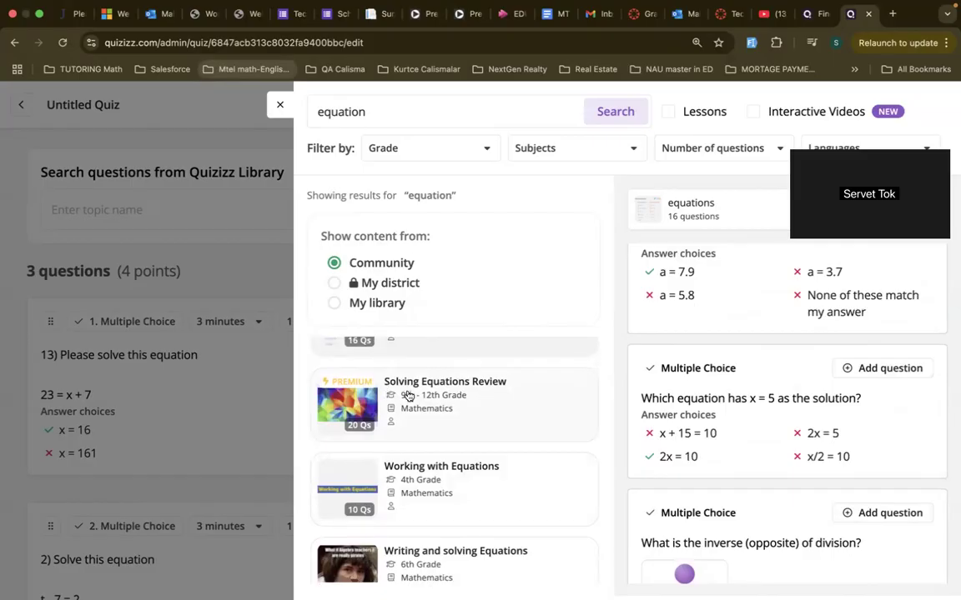
scroll(409, 394, down, 3)
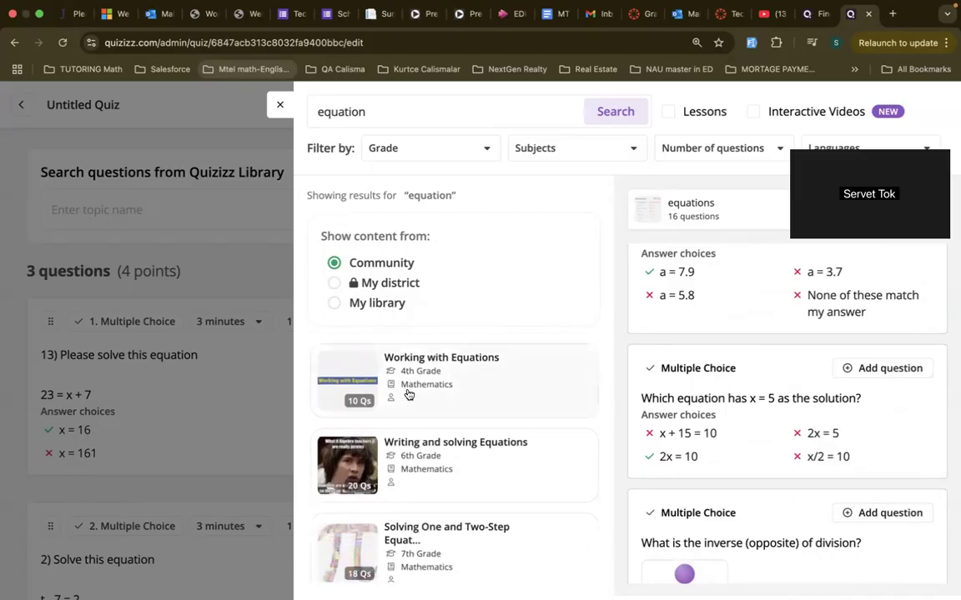
click(408, 452)
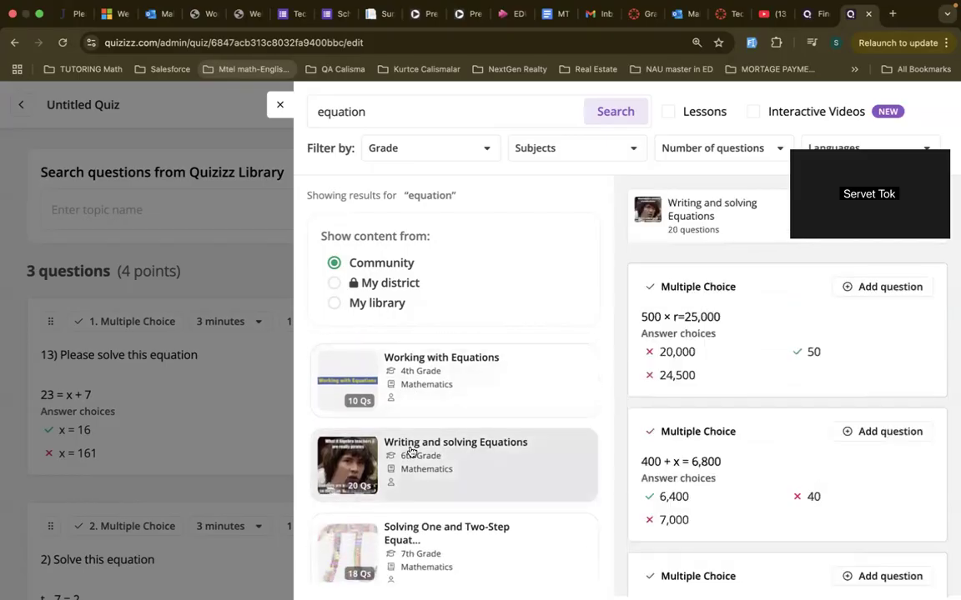
click(847, 288)
scroll(754, 442, down, 3)
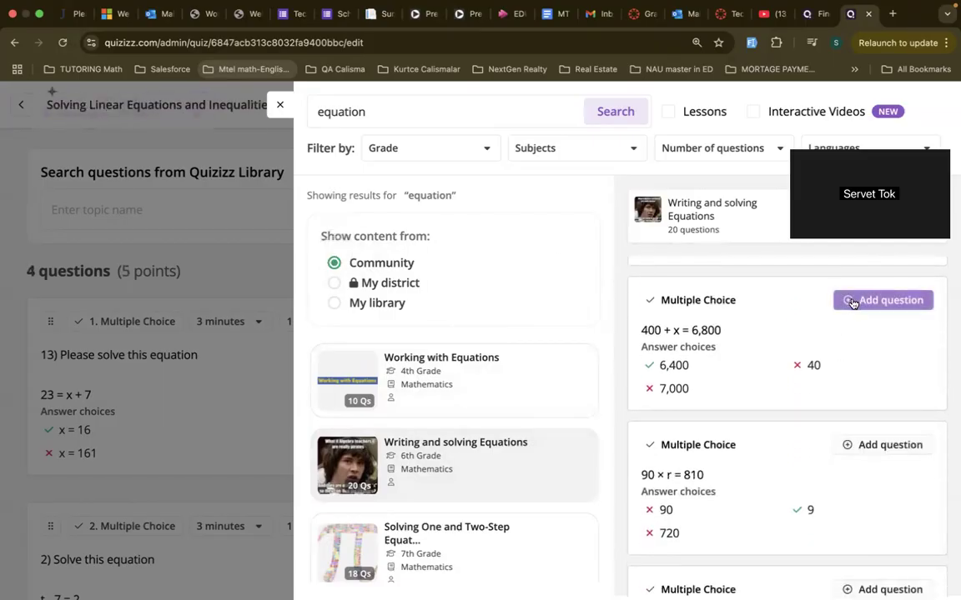
click(851, 302)
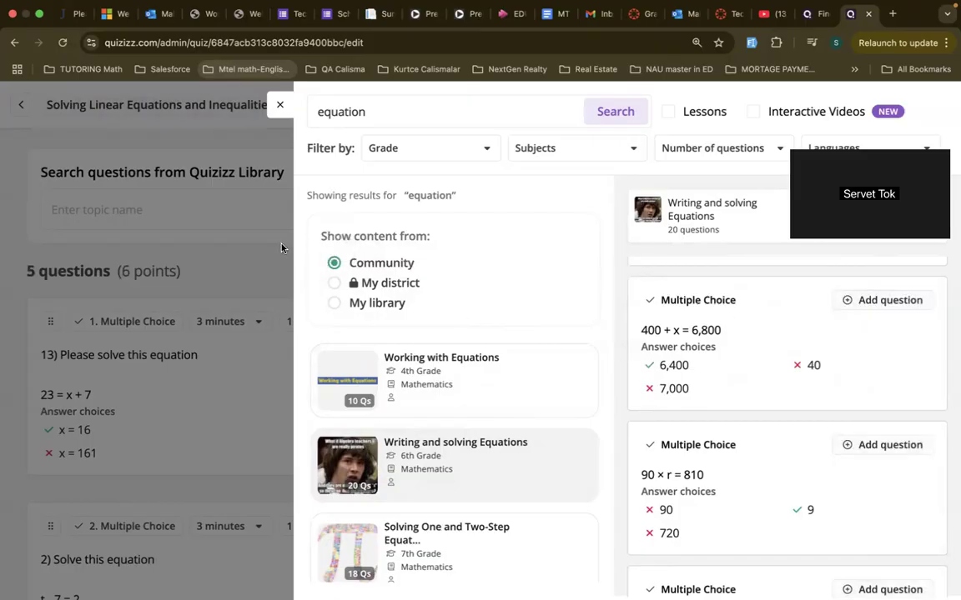
- Close the library search and review the questions added to the quiz
click(280, 105)
scroll(414, 417, down, 10)
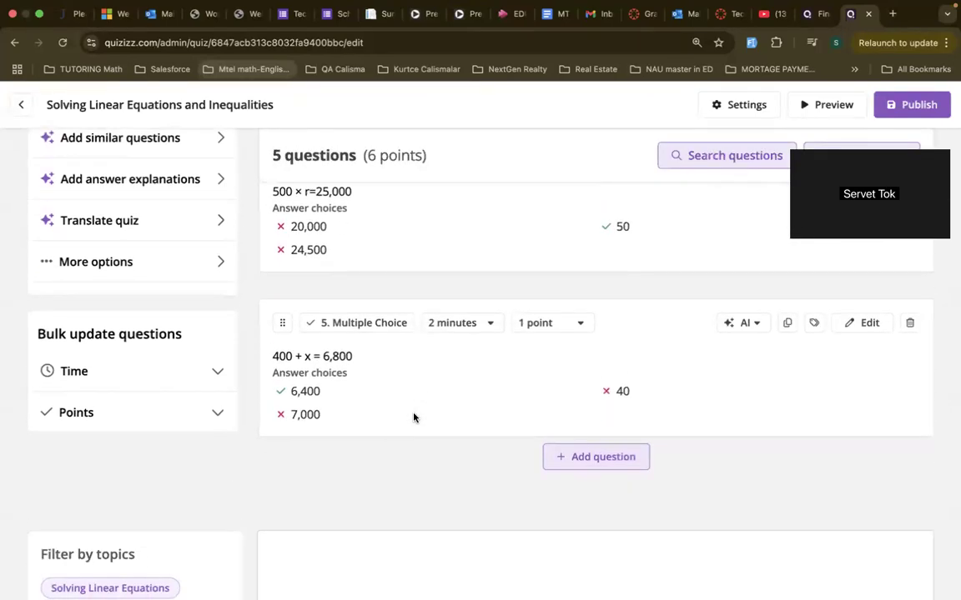
scroll(413, 417, down, 2)
scroll(413, 417, up, 5)
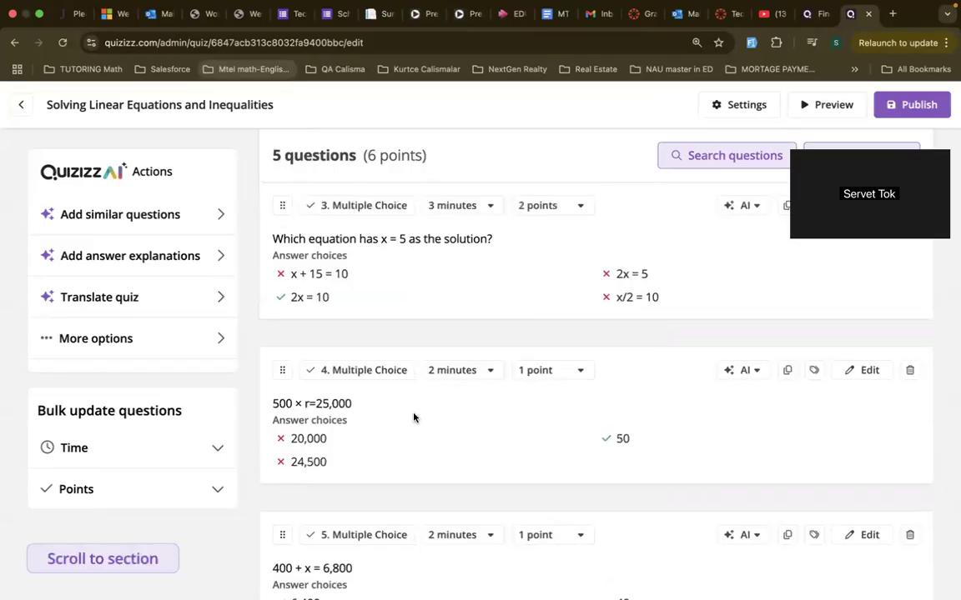
scroll(414, 417, up, 4)
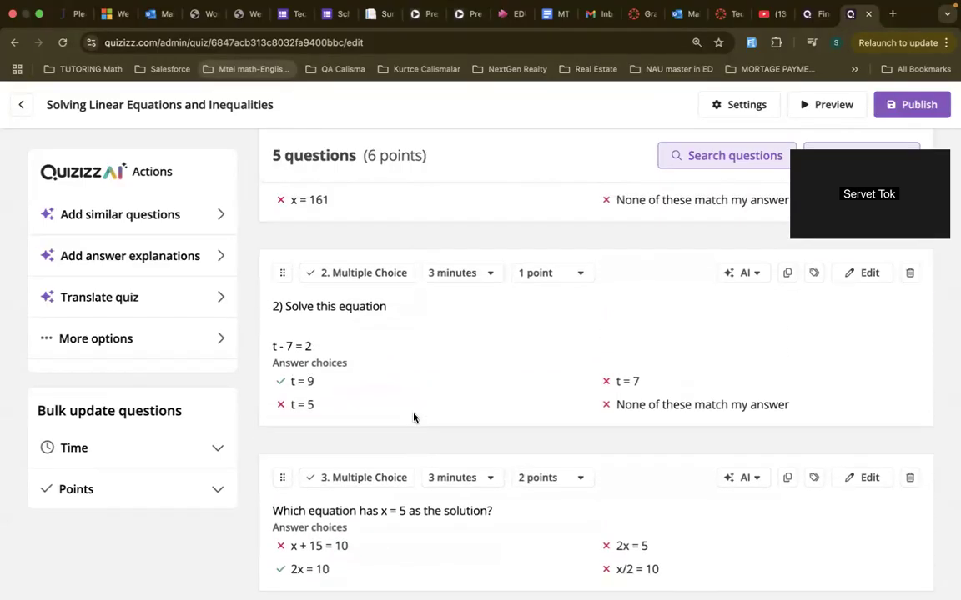
scroll(413, 417, up, 4)
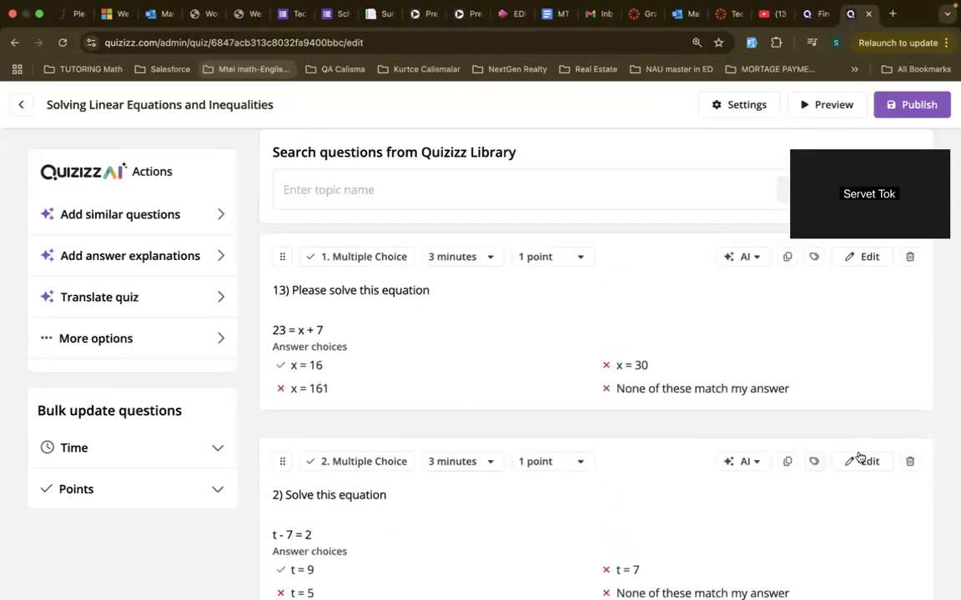
- Open the second question for editing and change its equation to t - 7 = 8
click(851, 464)
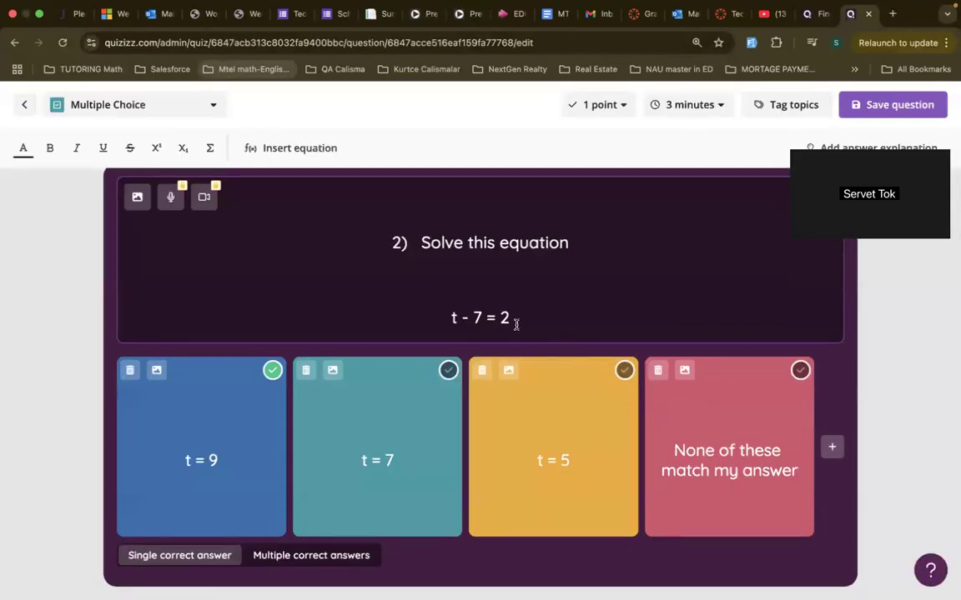
key(BackSpace)
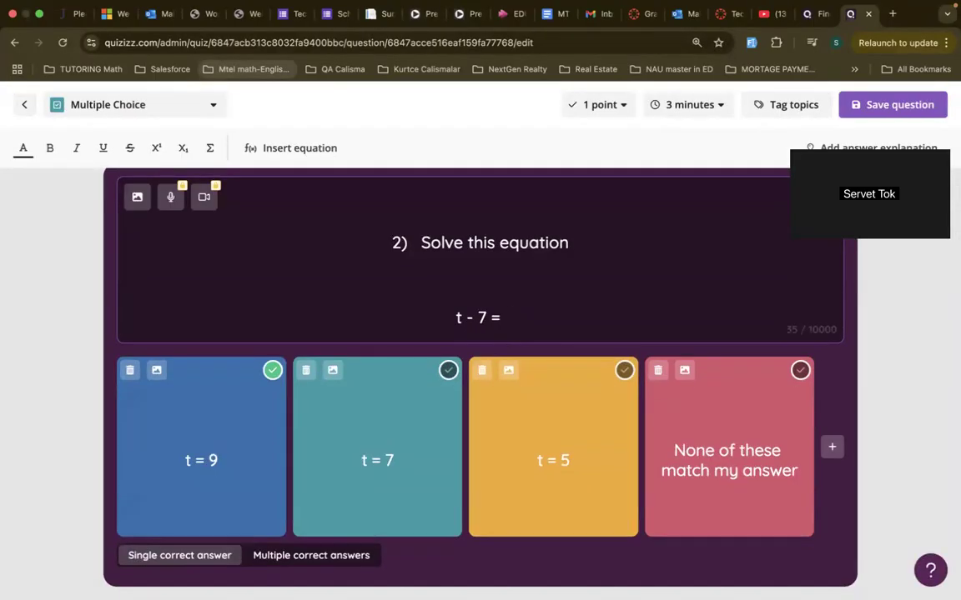
text(8)
click(499, 318)
- Change the correct answer choice to t = 15 and save the question
click(223, 463)
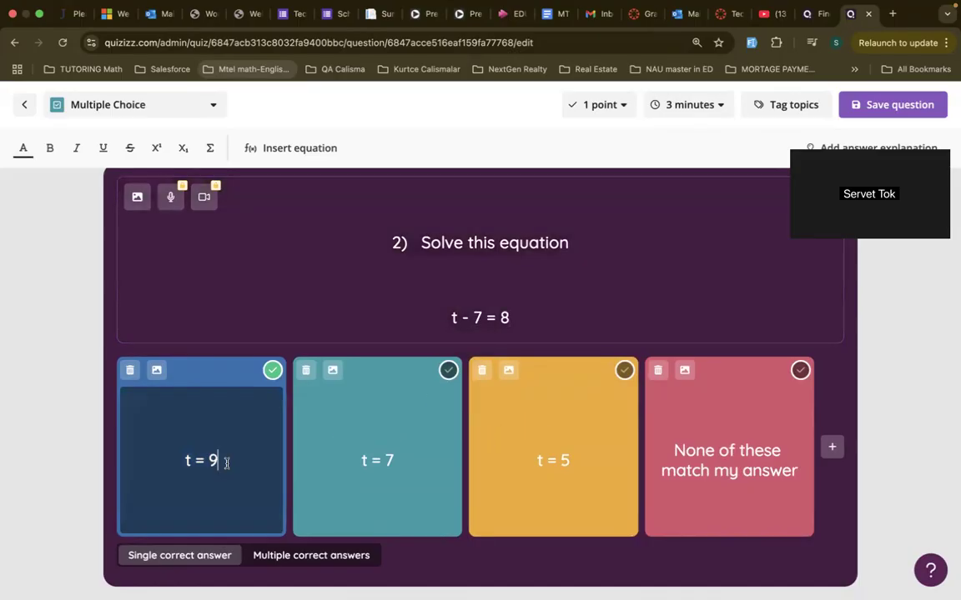
key(BackSpace)
text(15)
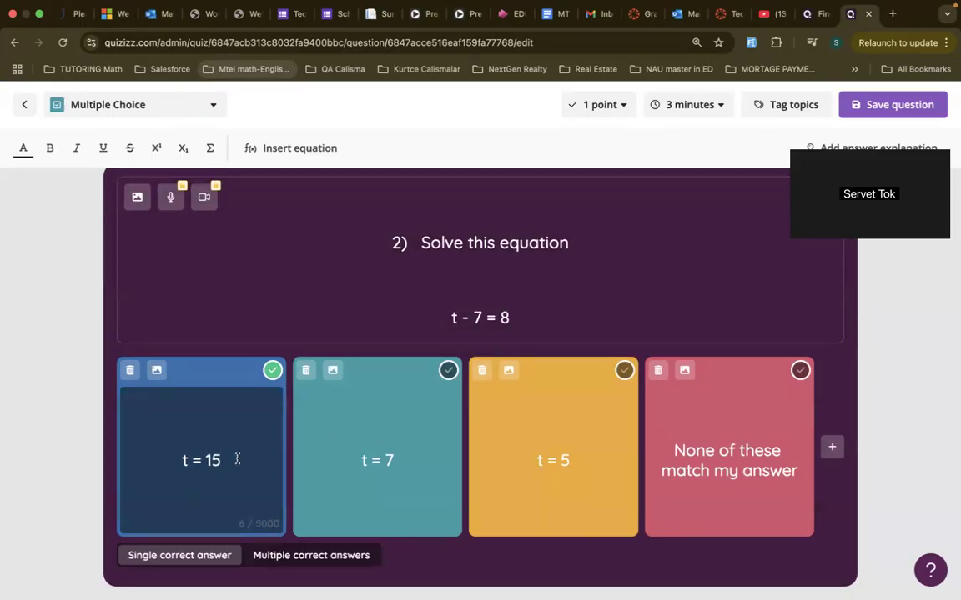
click(879, 109)
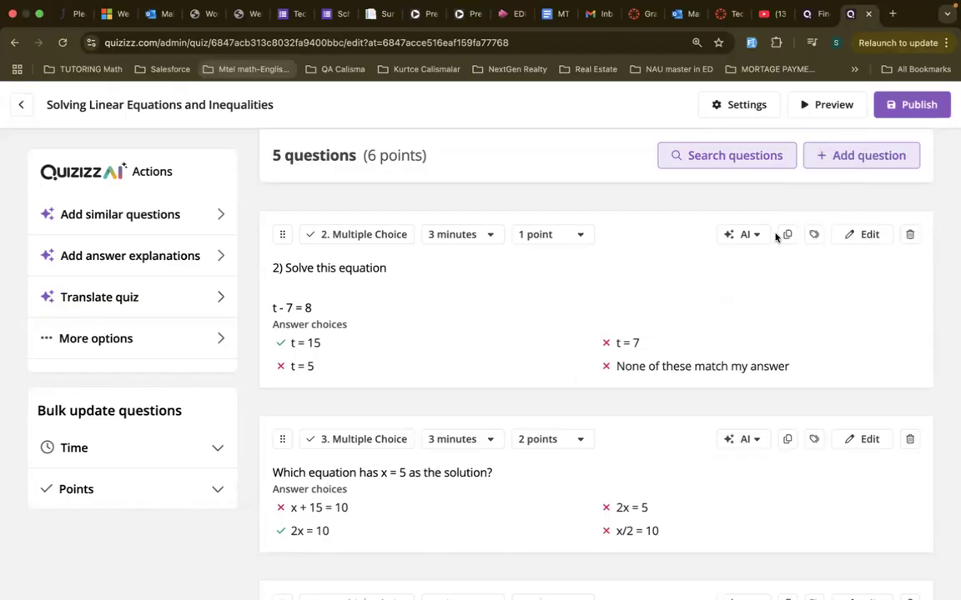
- Start publishing the quiz, setting its subject to Mathematics and its grade to 7th Grade
click(917, 104)
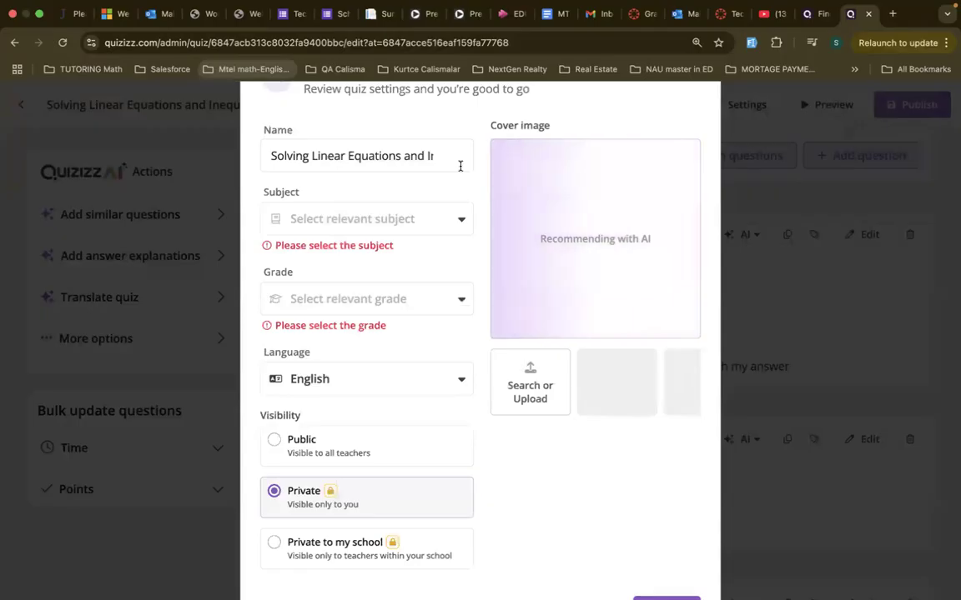
click(405, 218)
click(369, 252)
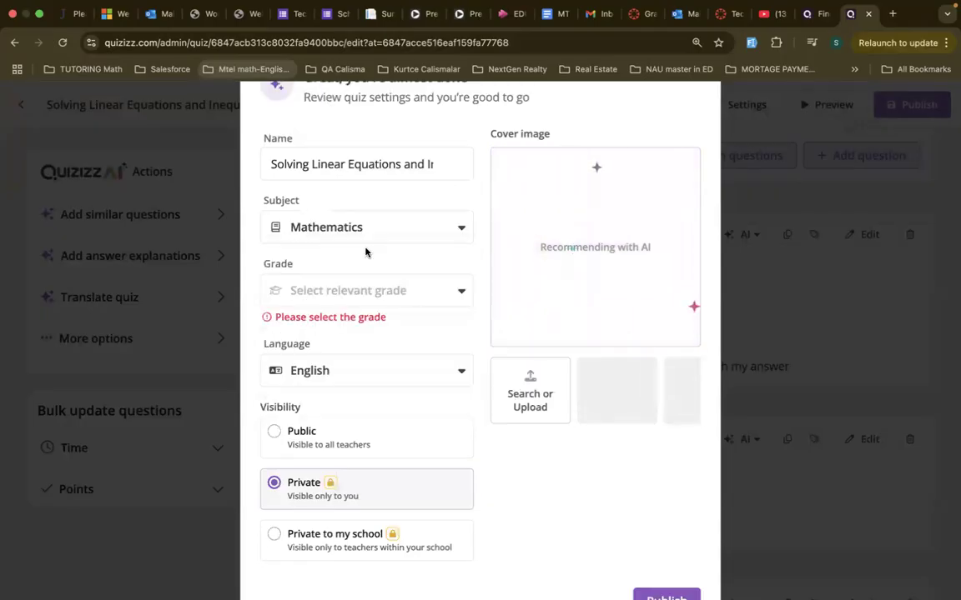
click(352, 290)
scroll(324, 400, down, 5)
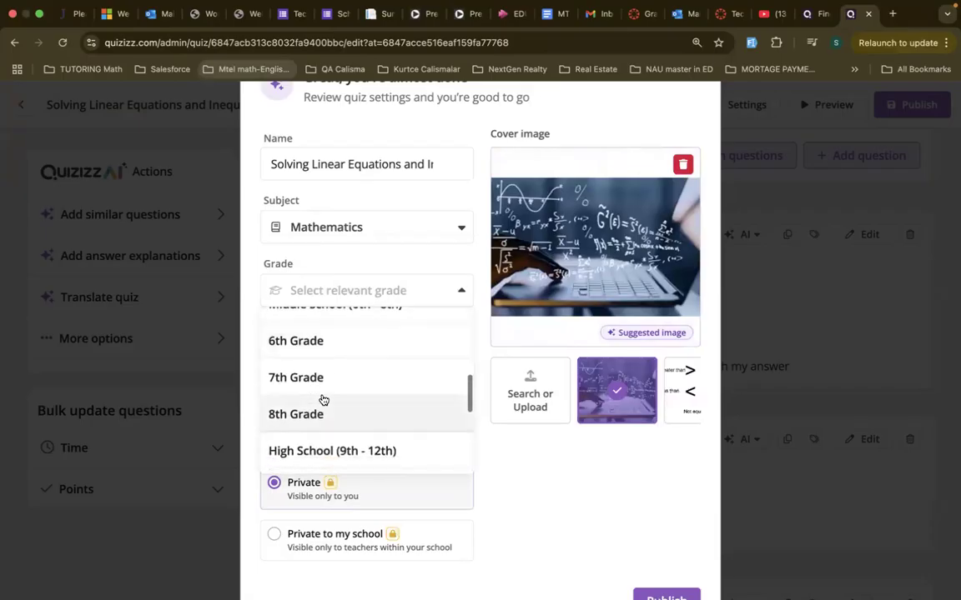
click(321, 386)
- Make the quiz visible to all teachers with Public visibility and publish it
scroll(319, 390, down, 1)
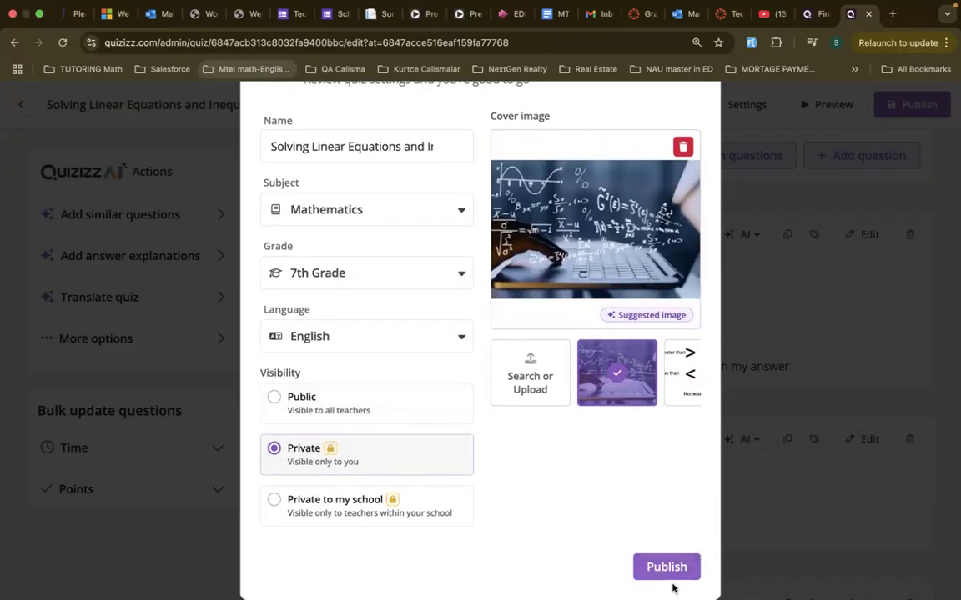
click(418, 417)
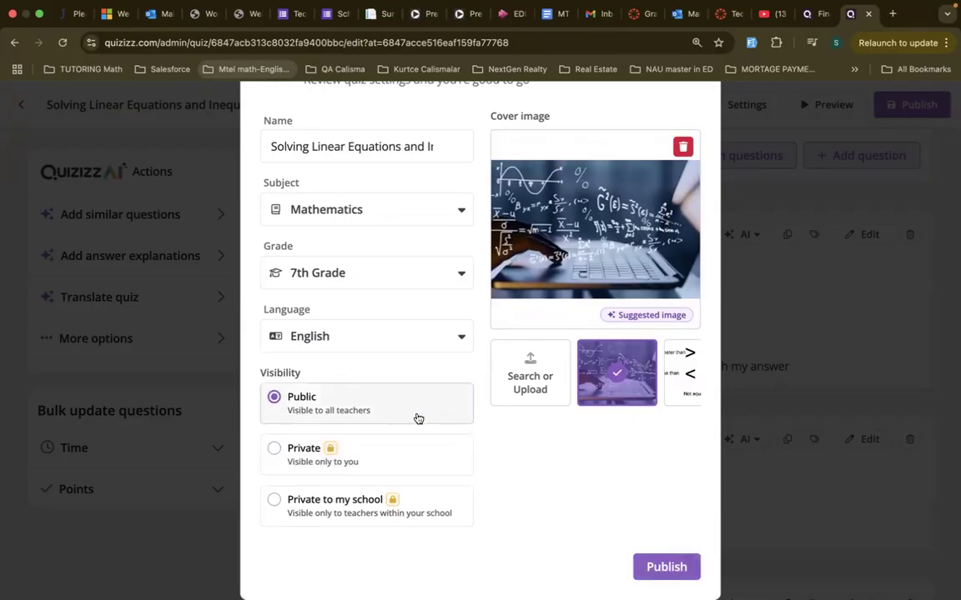
click(645, 571)
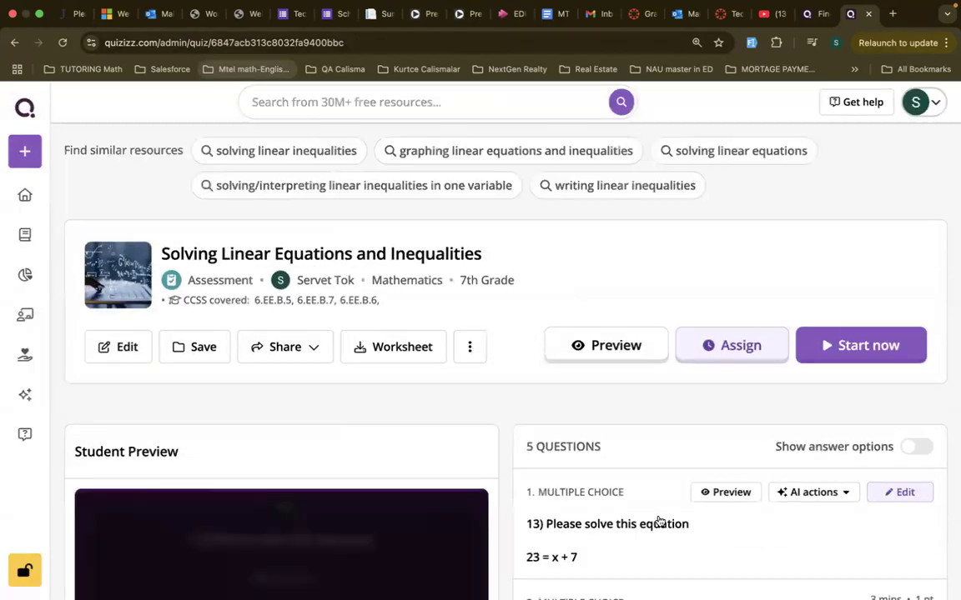
- Reopen the published quiz for editing, bulk-update the time of all questions to 10 minutes, and publish it again
scroll(526, 414, down, 5)
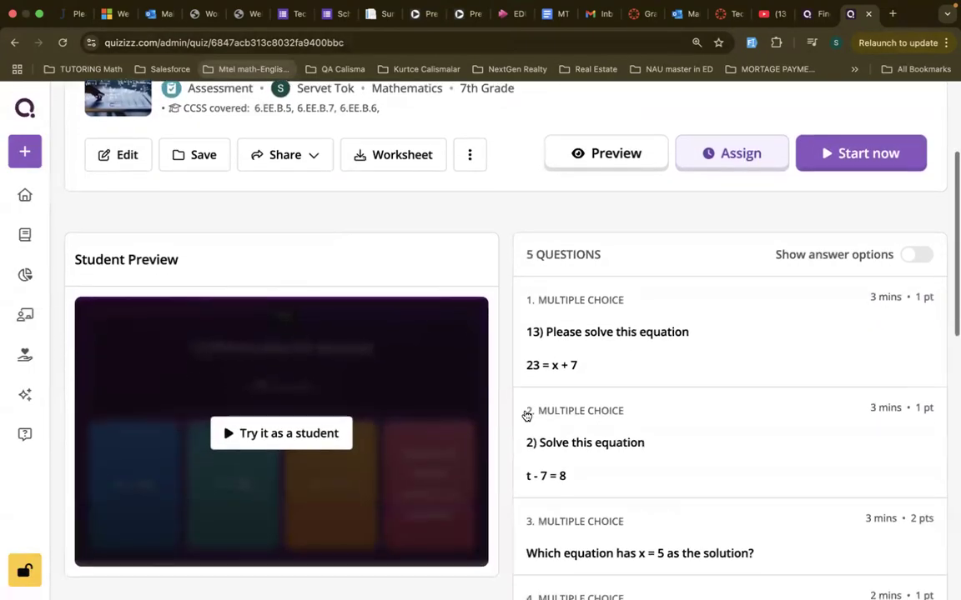
scroll(526, 414, up, 1)
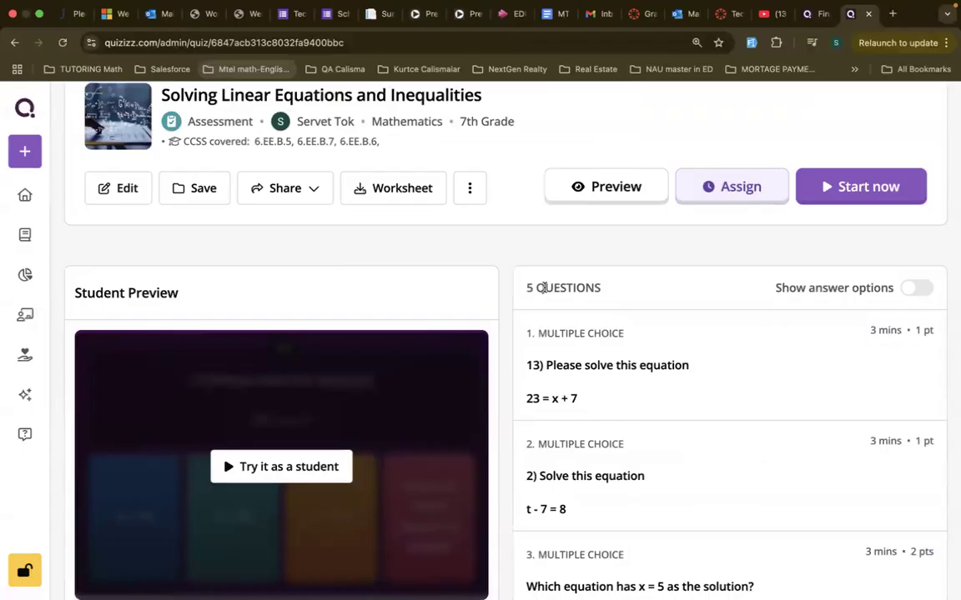
click(122, 188)
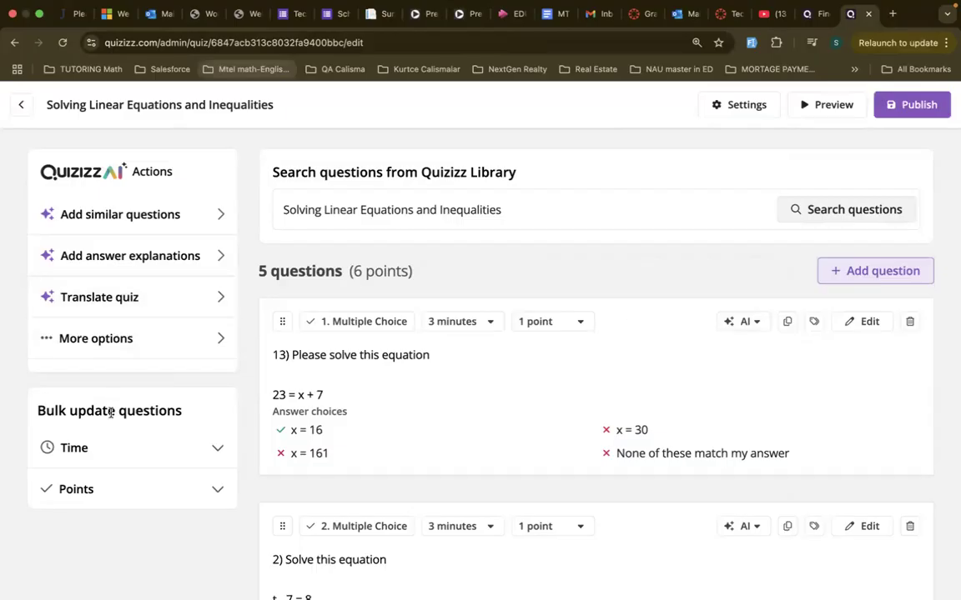
click(149, 450)
scroll(153, 379, down, 4)
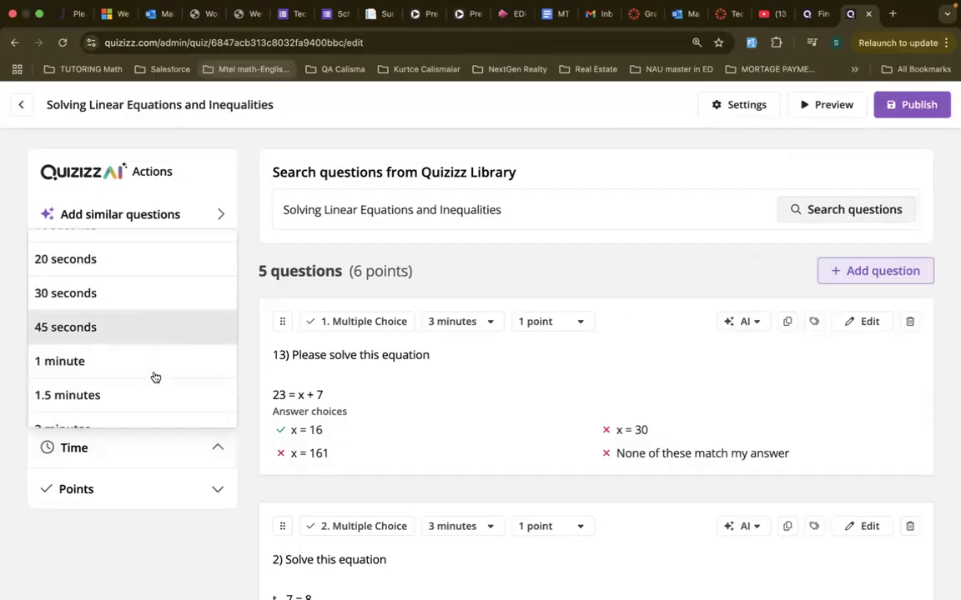
scroll(153, 378, down, 3)
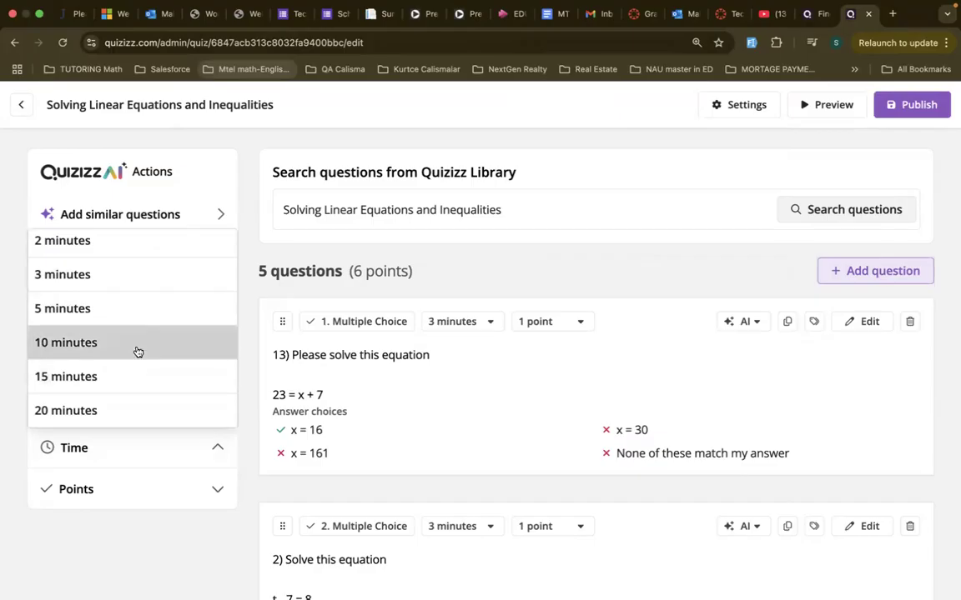
click(136, 349)
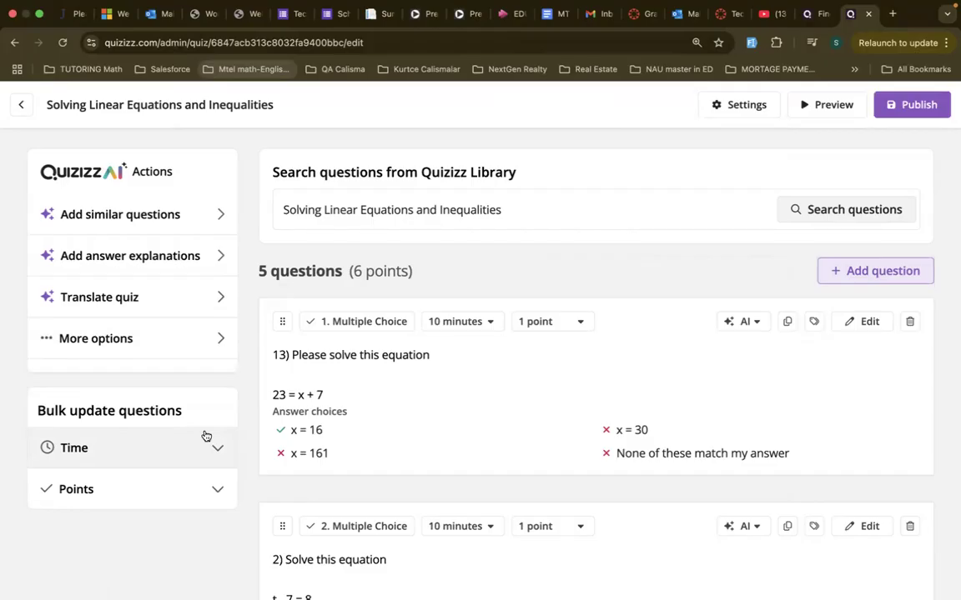
click(930, 106)
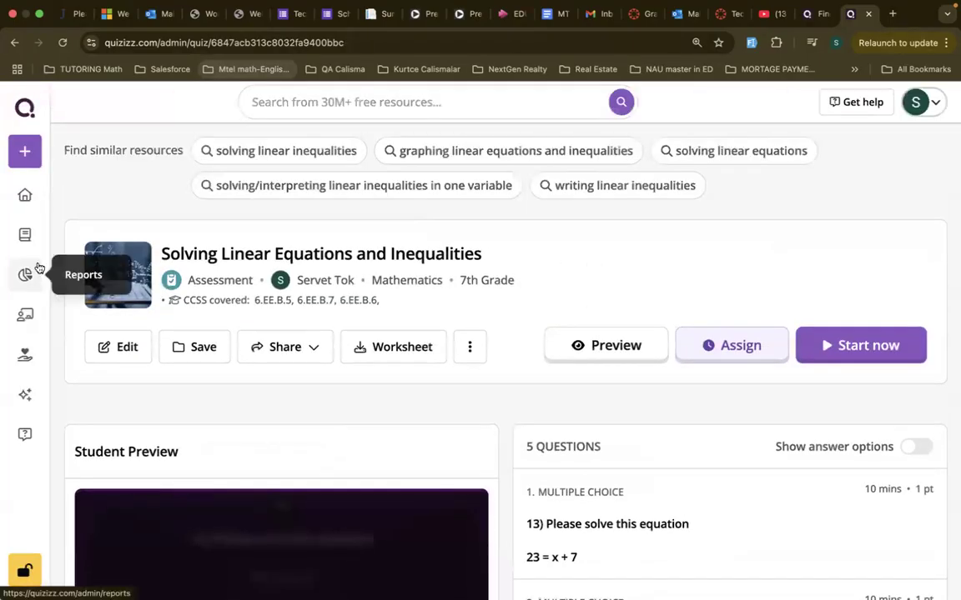
- Open the published "Solving Linear Equations and Inequalities" assessment from the library of own creations
click(24, 237)
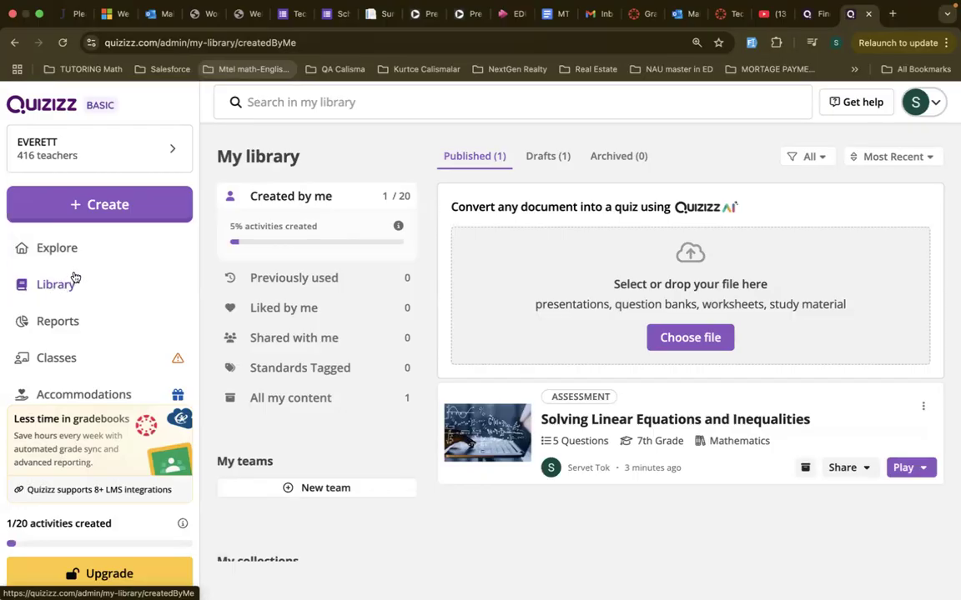
click(66, 256)
click(67, 285)
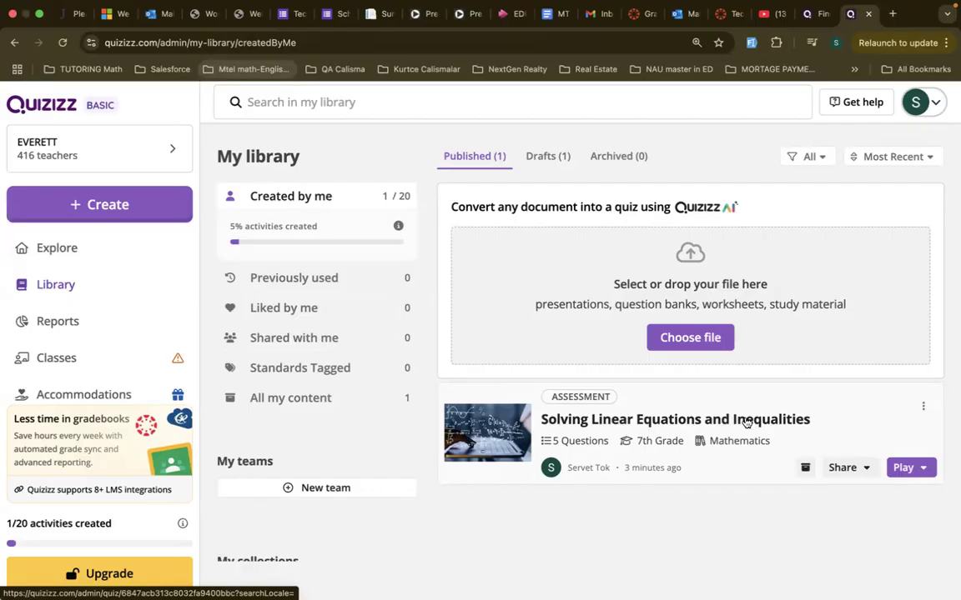
click(618, 424)
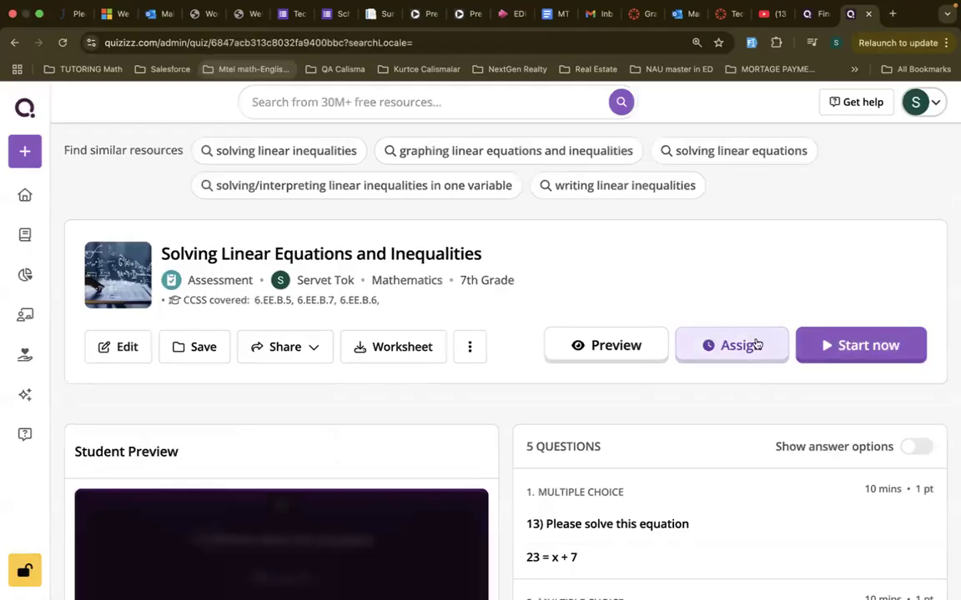
- Assign the quiz with an end time of 2 weeks, skipping the accommodations setup
click(748, 345)
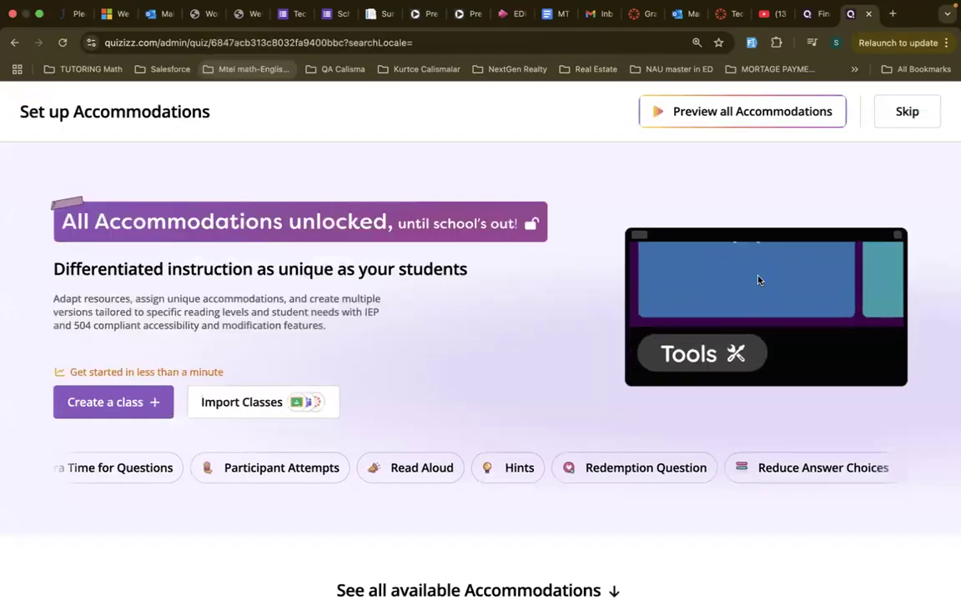
click(882, 121)
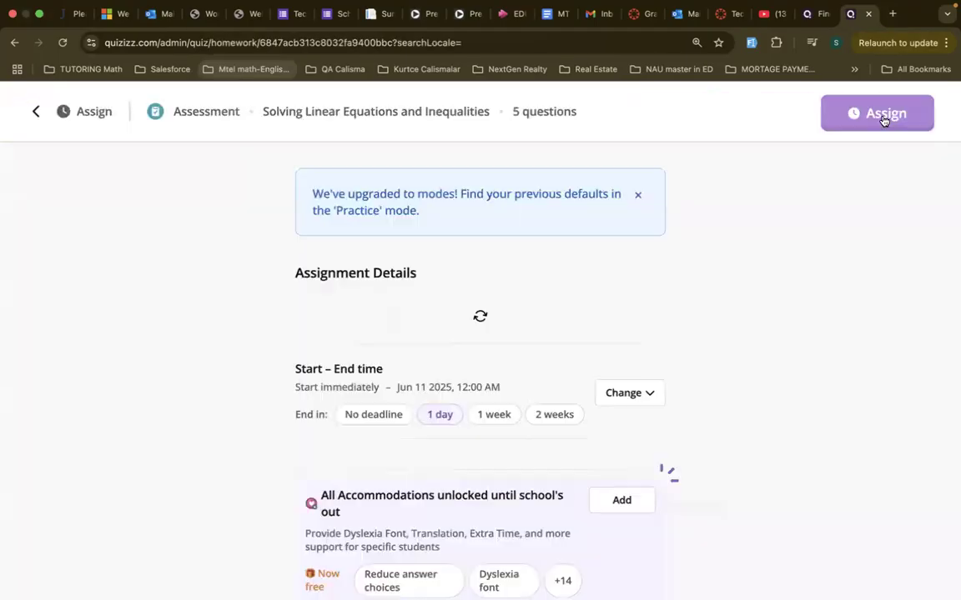
scroll(506, 317, down, 3)
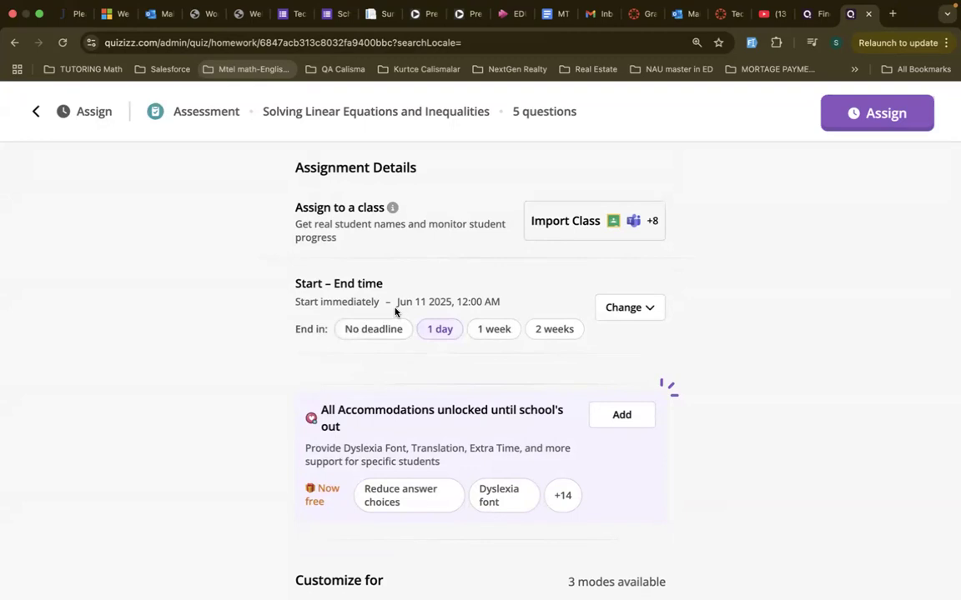
click(552, 338)
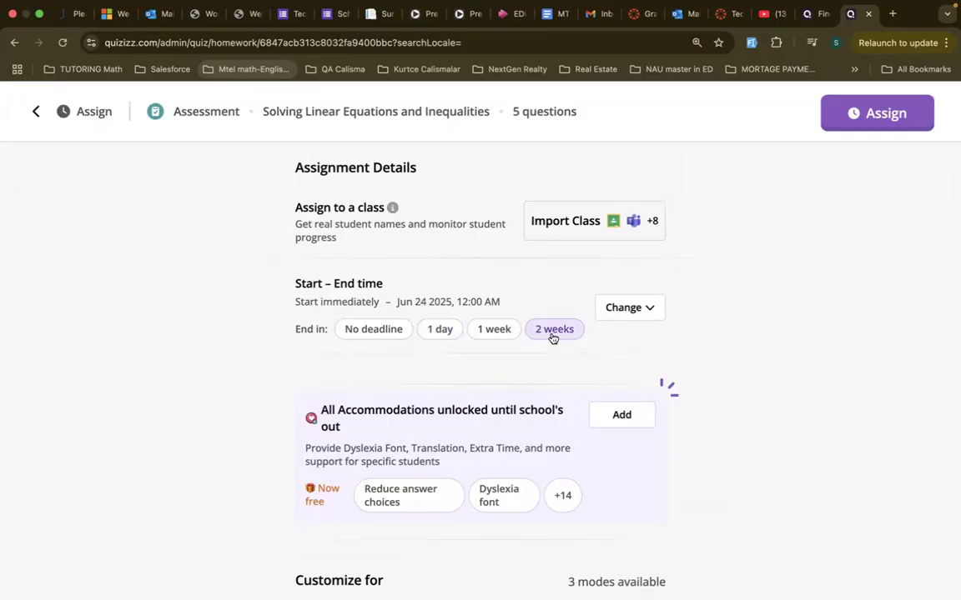
scroll(552, 338, down, 3)
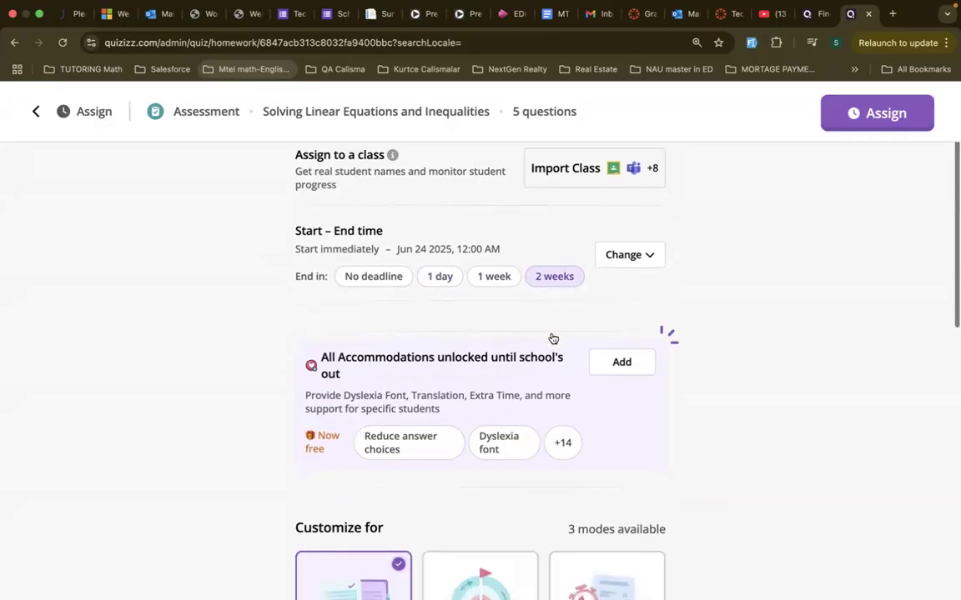
scroll(552, 338, up, 3)
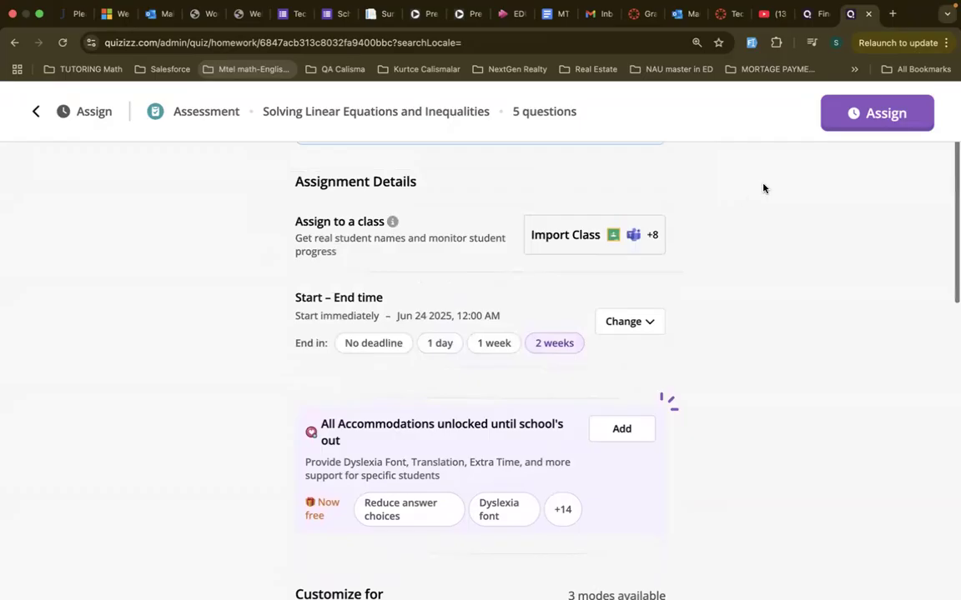
click(853, 127)
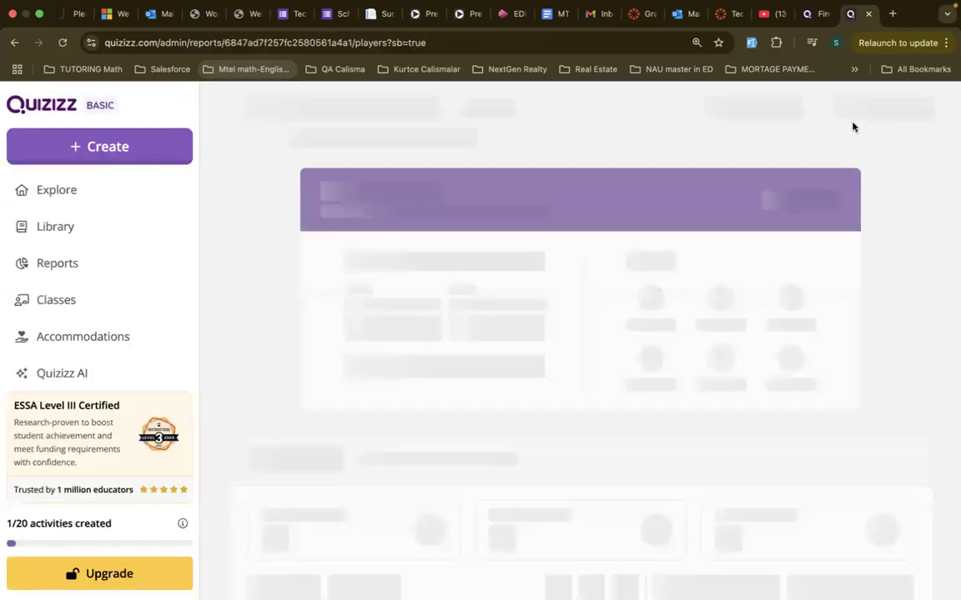
- Copy the assigned quiz's game link for participants and select its join code
scroll(694, 398, down, 3)
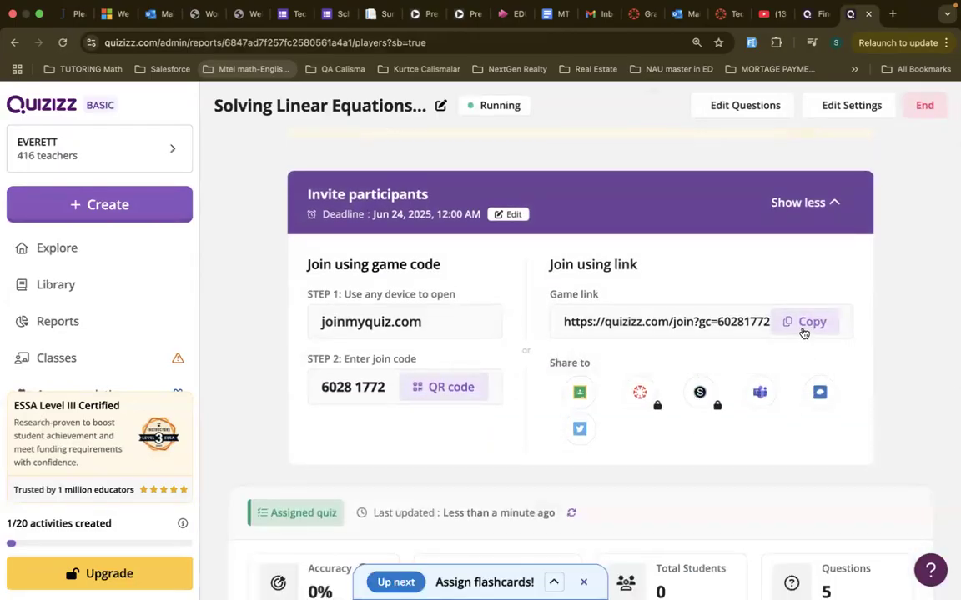
click(804, 333)
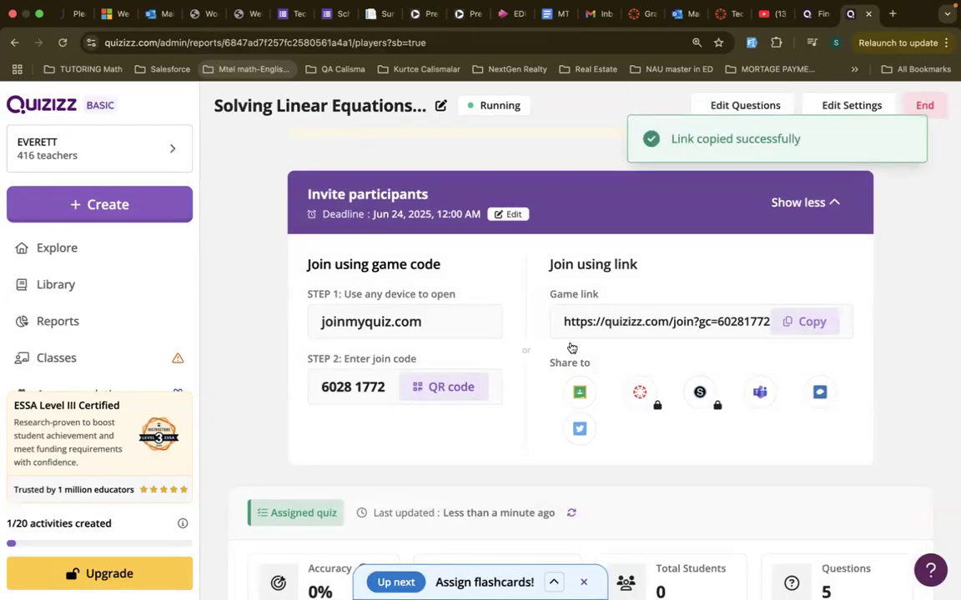
drag(388, 393, 323, 391)
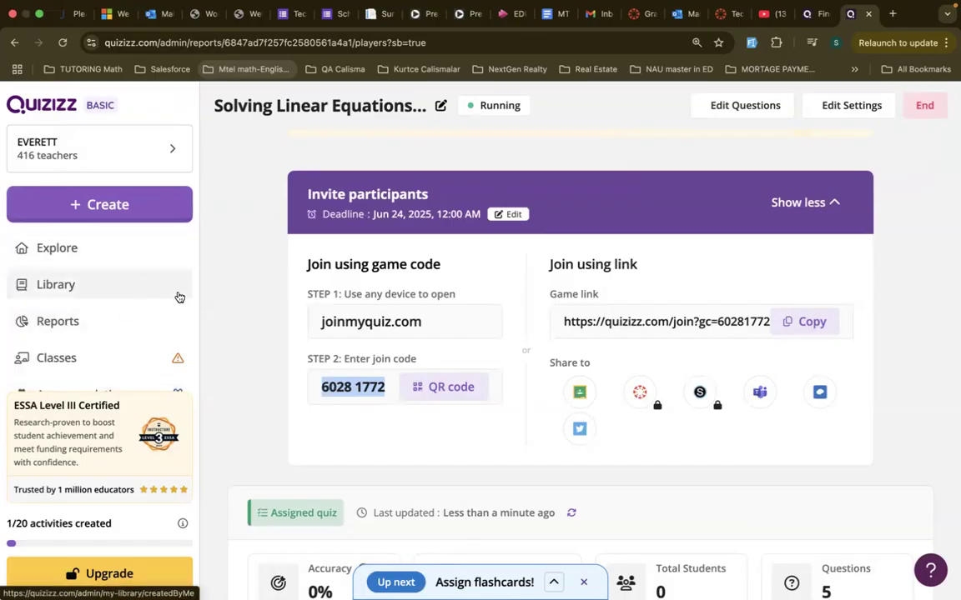
- Open the reports overview of the assigned quizzes
click(83, 325)
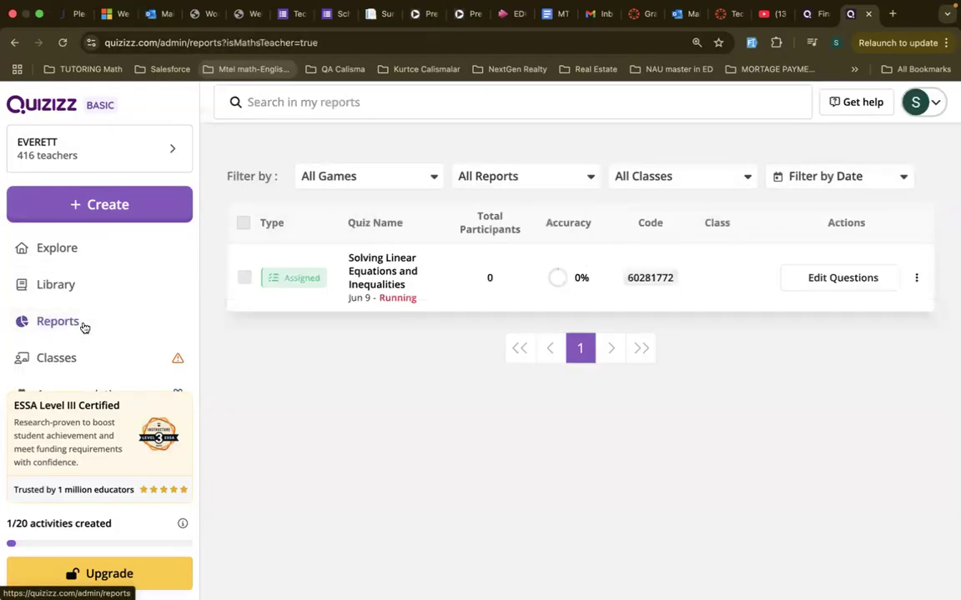